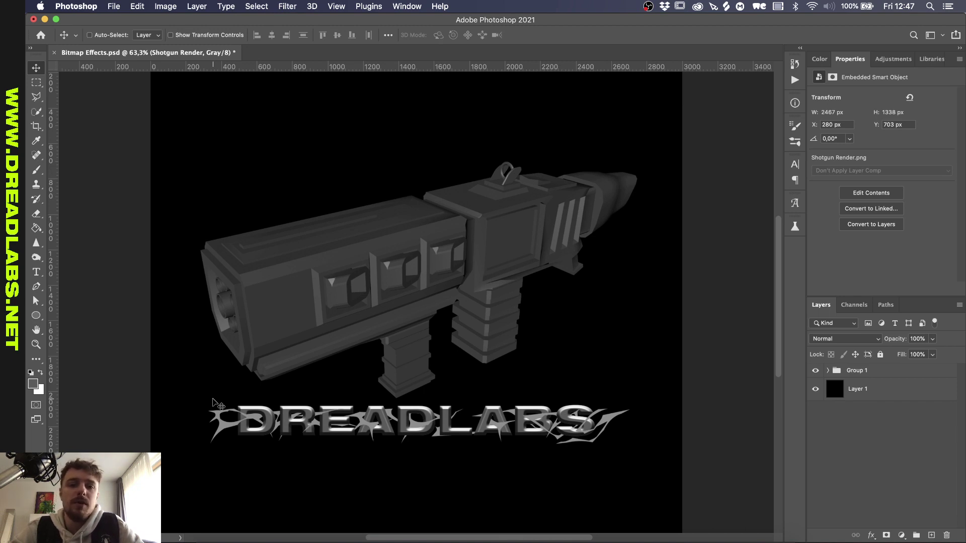
# Undo the Grayscale mode change so the document is back in RGB colour.
pyautogui.press('super+z')
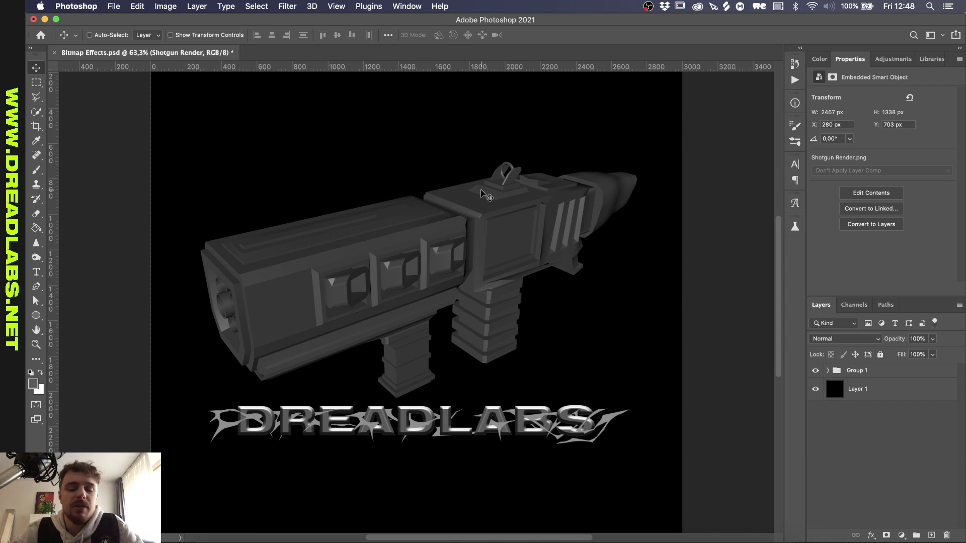
# Ungroup Group 1 and convert the three DREADLABS layers into one DREADLABS copy smart object.
pyautogui.click(854, 371)
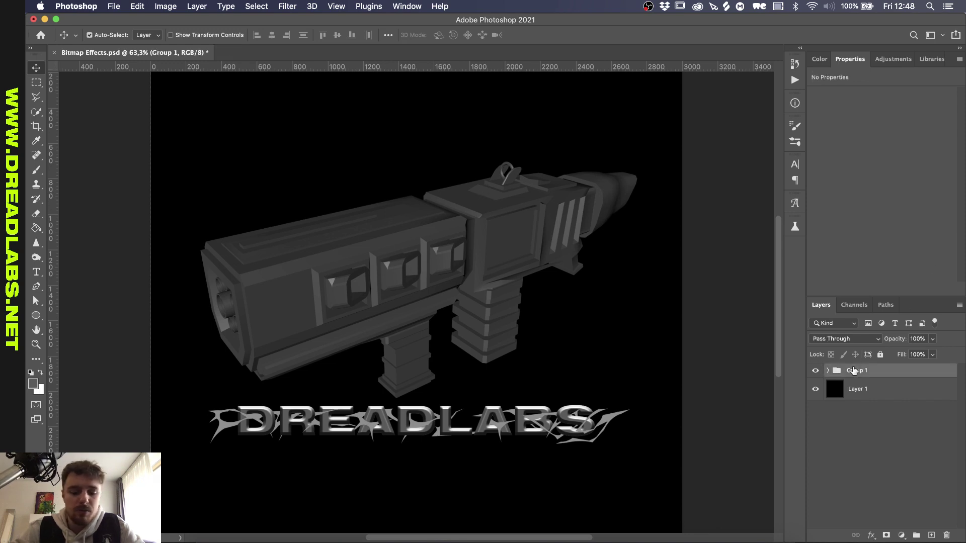
pyautogui.press('super+shift+g')
pyautogui.click(907, 385)
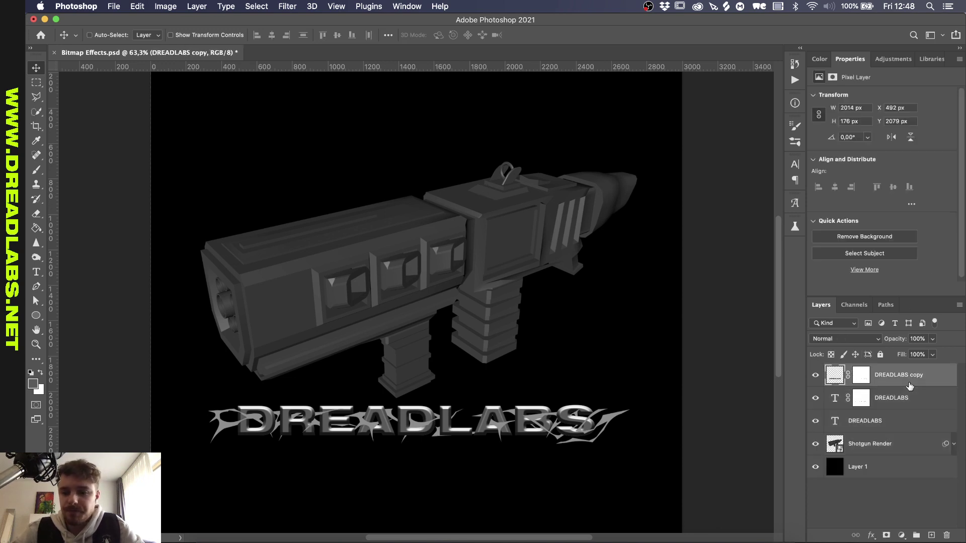
pyautogui.keyDown('shift'); pyautogui.click(889, 426); pyautogui.keyUp('shift')
pyautogui.rightClick(904, 406)
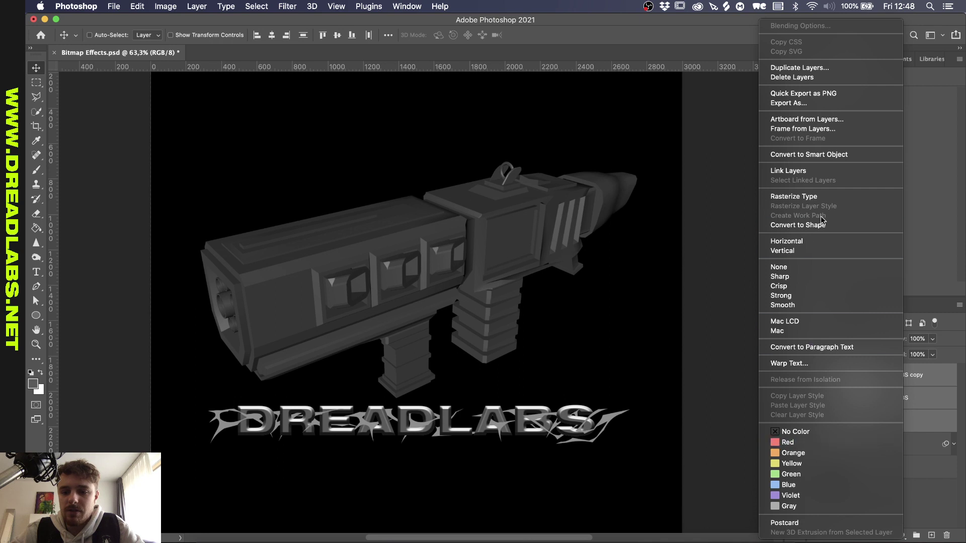
pyautogui.click(836, 155)
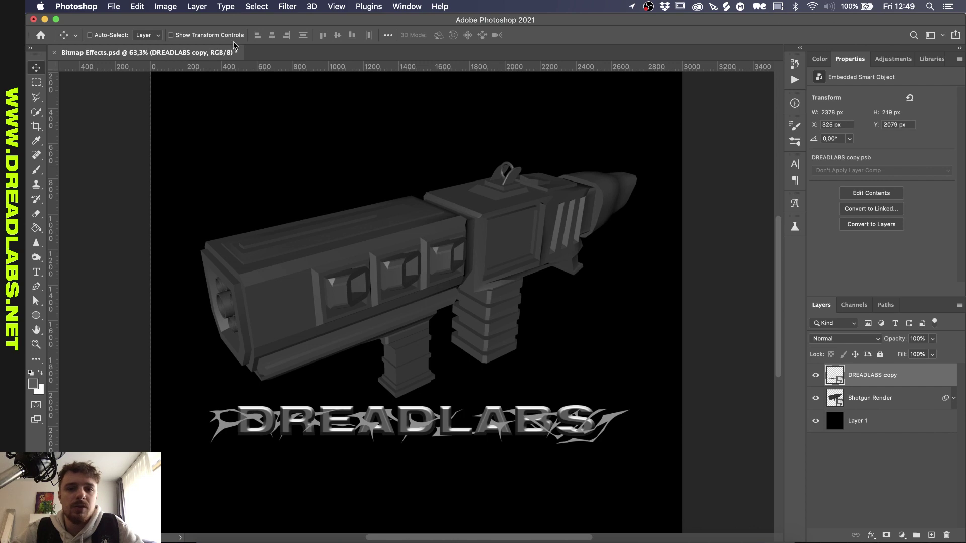
# Switch Image mode to Grayscale, choosing Don't Merge, Don't Rasterize and Discard colour information.
pyautogui.click(164, 6)
pyautogui.moveTo(193, 20)
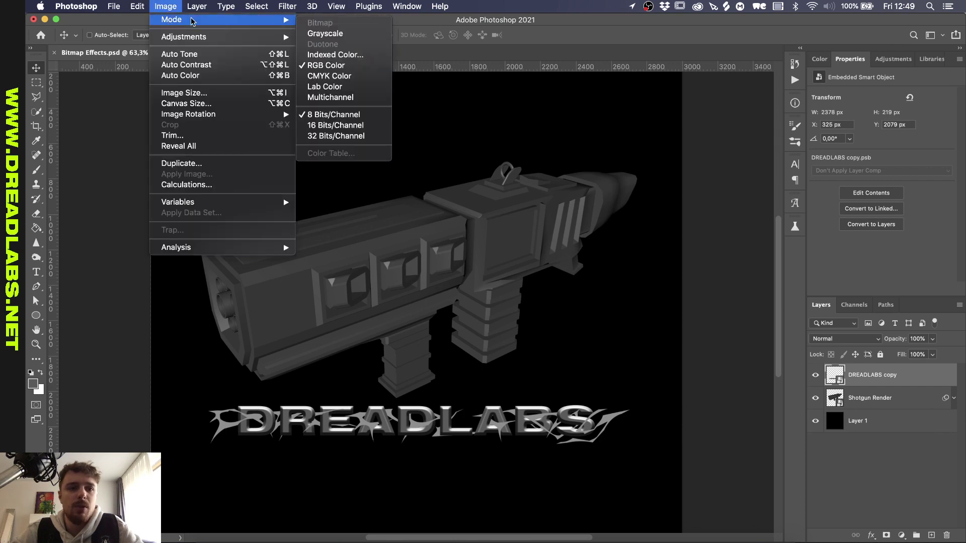
pyautogui.click(351, 34)
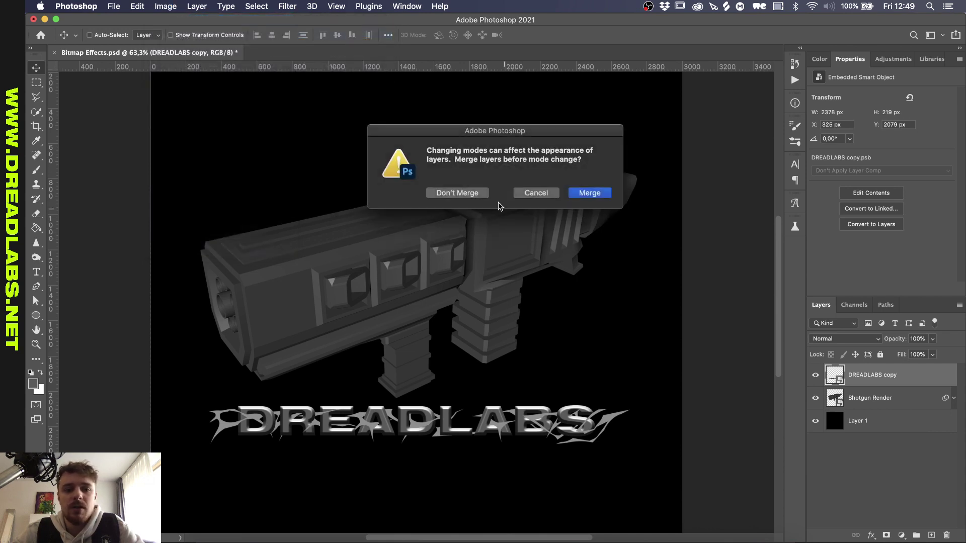
pyautogui.click(472, 194)
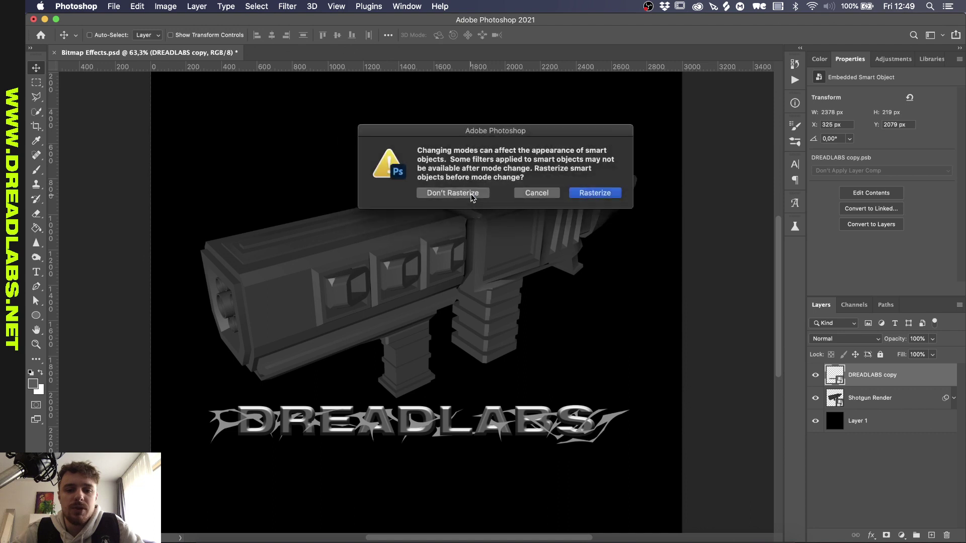
pyautogui.click(472, 193)
pyautogui.click(576, 211)
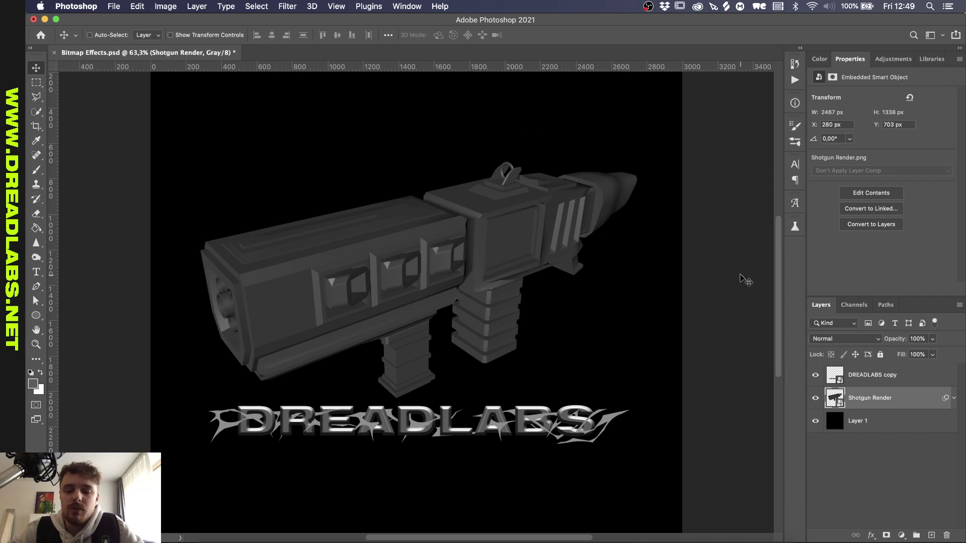
# With DREADLABS copy selected, start a Bitmap mode conversion and agree to flatten the layers.
pyautogui.click(872, 384)
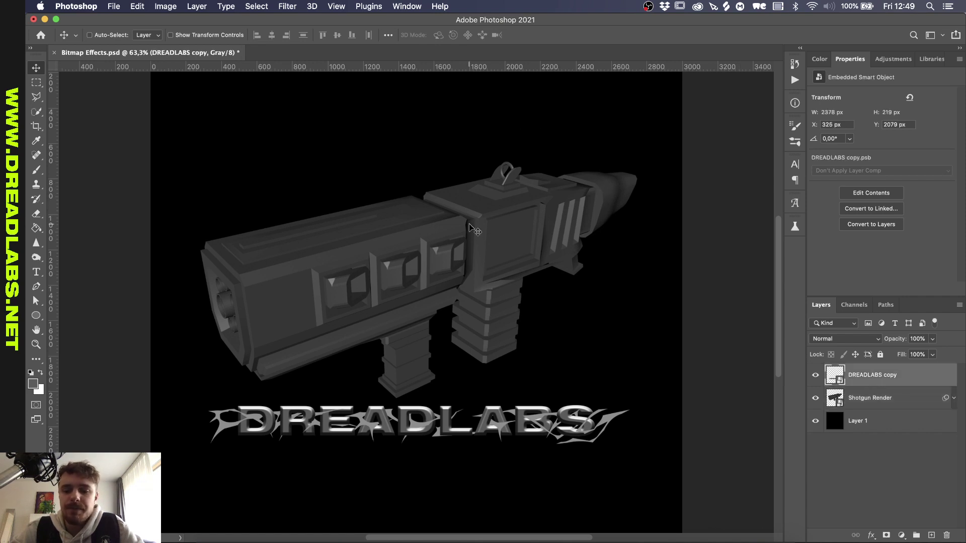
pyautogui.click(166, 7)
pyautogui.moveTo(226, 19)
pyautogui.click(359, 24)
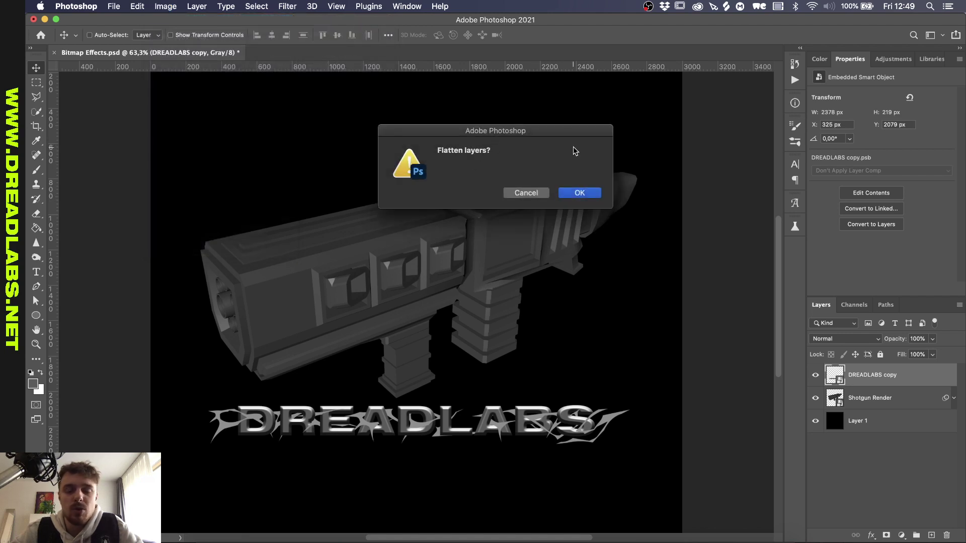
pyautogui.click(580, 194)
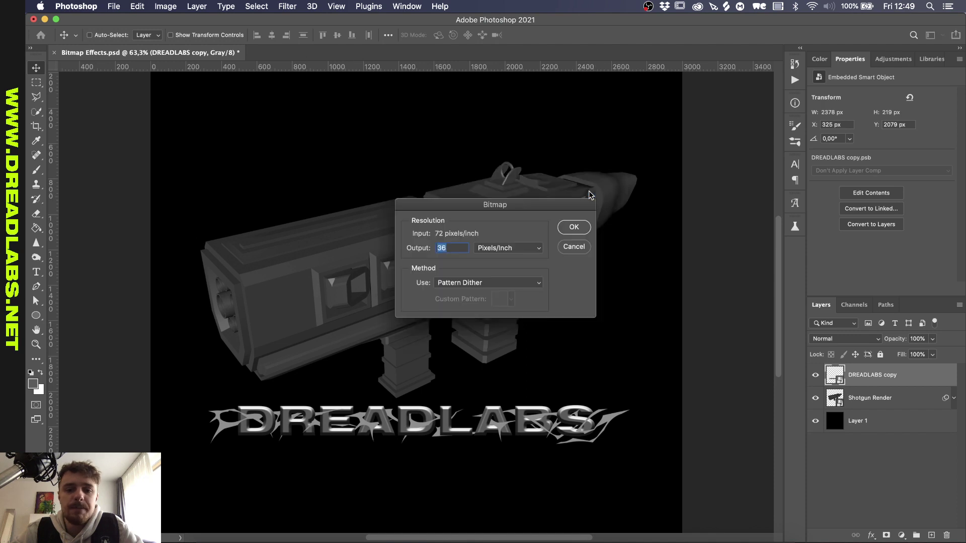
# Convert to bitmap at 72 pixels/inch output using a 10 lines/inch round Halftone Screen.
pyautogui.click(450, 283)
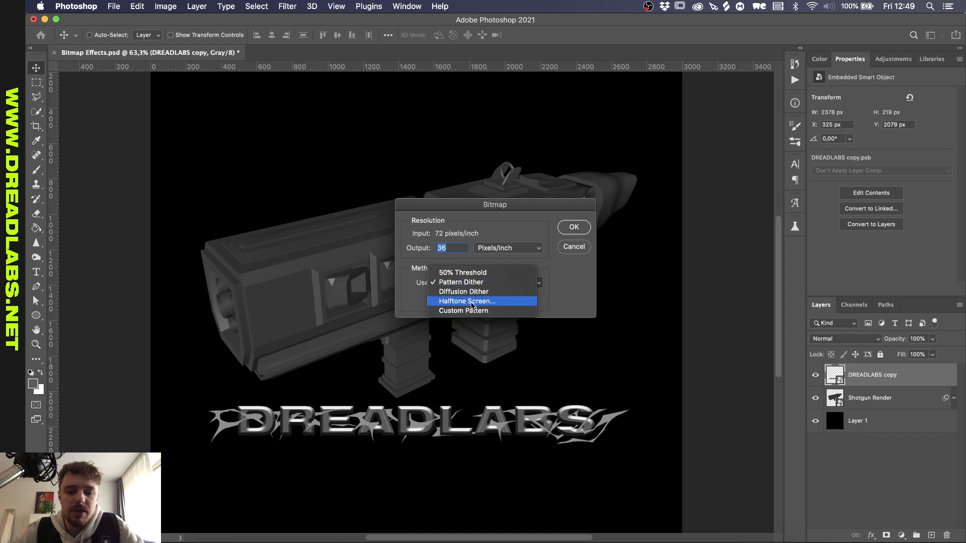
pyautogui.click(469, 302)
pyautogui.write('72')
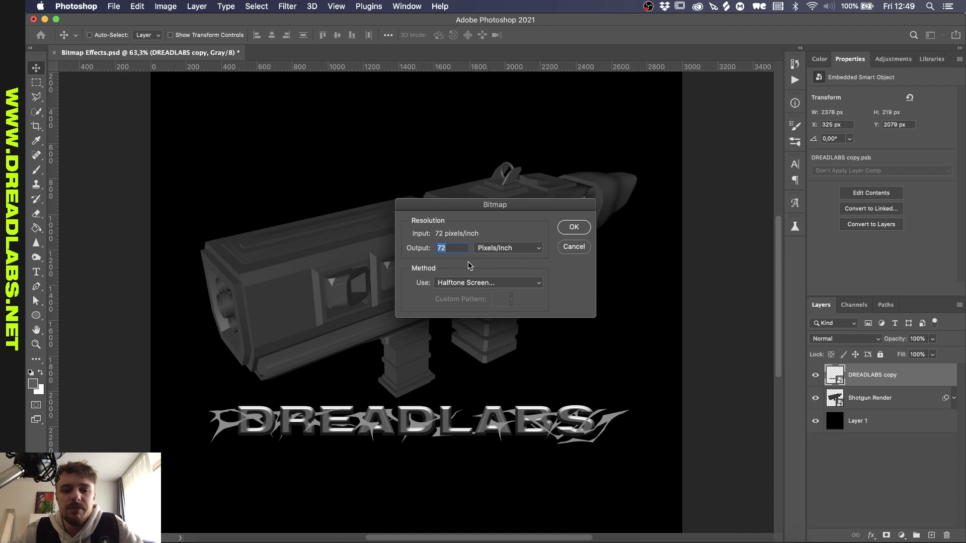
pyautogui.moveTo(465, 248); pyautogui.dragTo(437, 247)
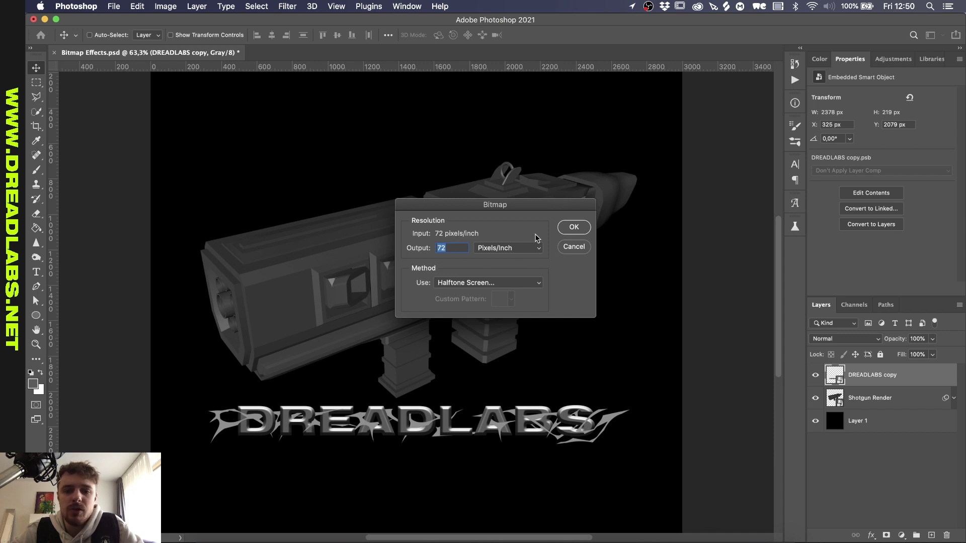
pyautogui.click(571, 228)
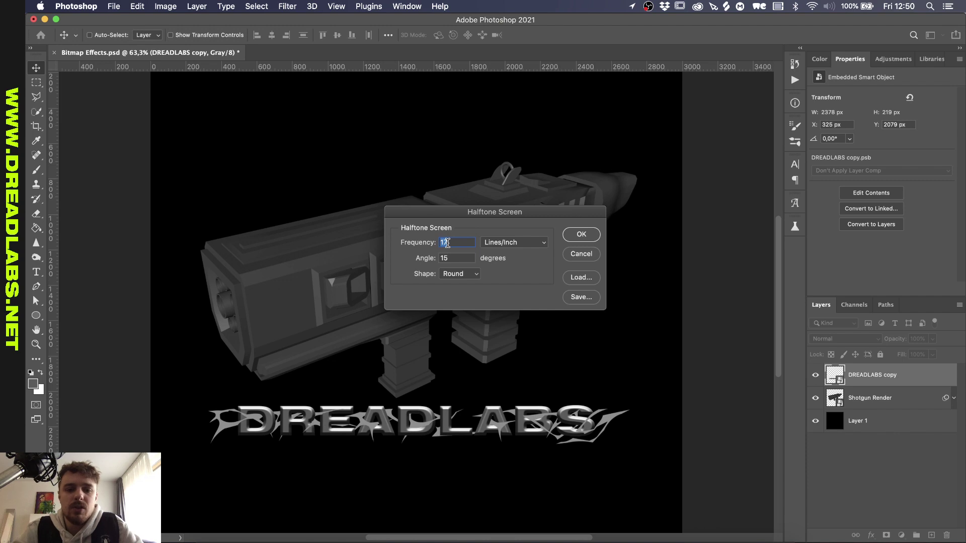
pyautogui.write('10')
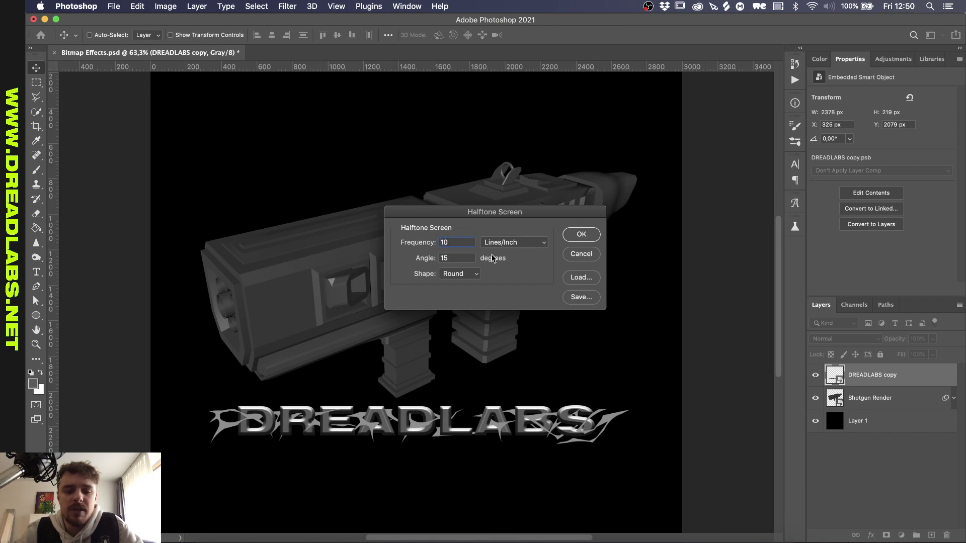
pyautogui.click(579, 238)
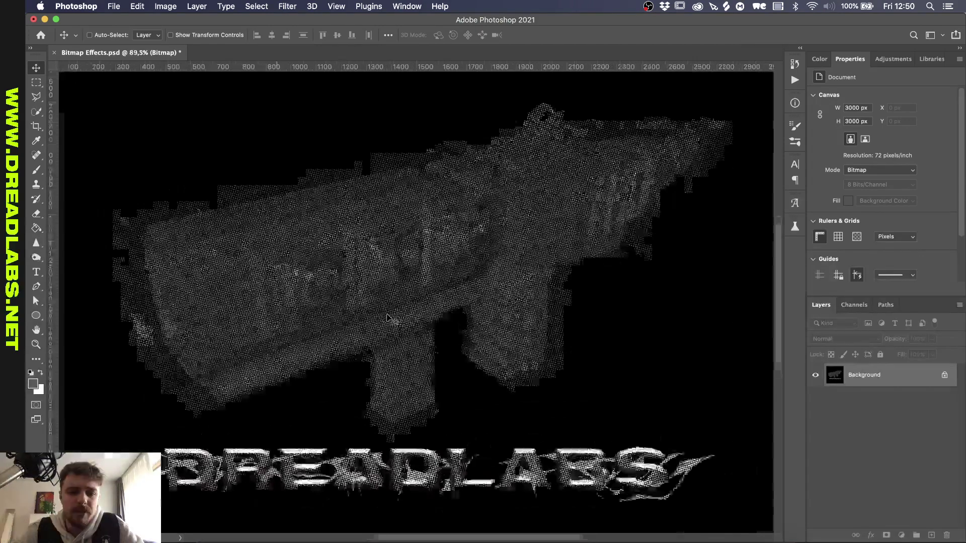
# Zoom in and out over the 10 lines/inch halftone dots, then undo the Bitmap conversion.
pyautogui.scroll(3, 388, 318)
pyautogui.scroll(8, 388, 318)
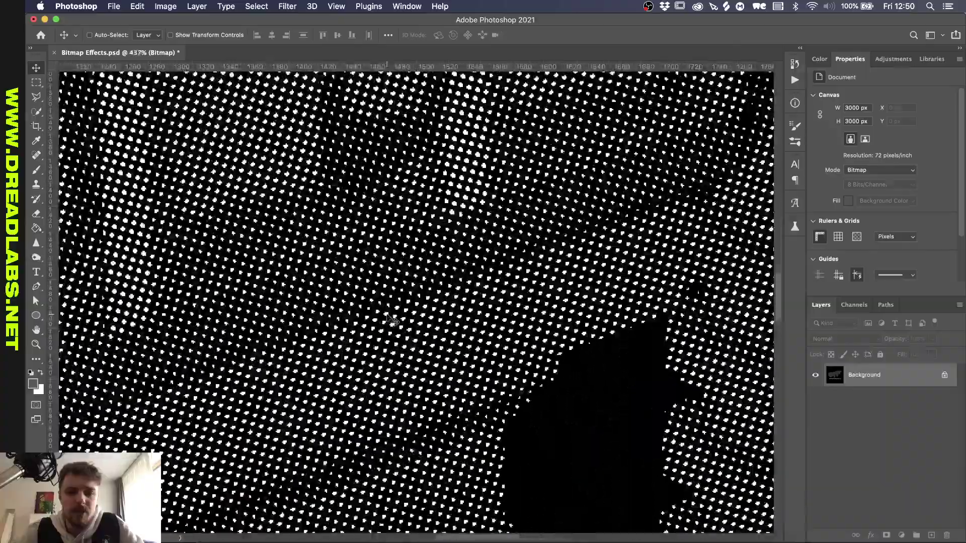
pyautogui.scroll(-4, 458, 330)
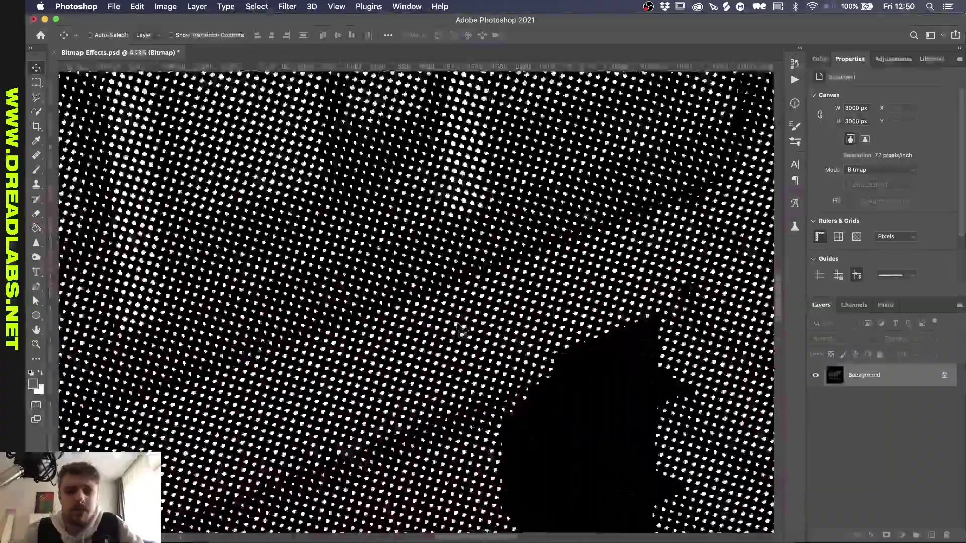
pyautogui.scroll(2, 458, 327)
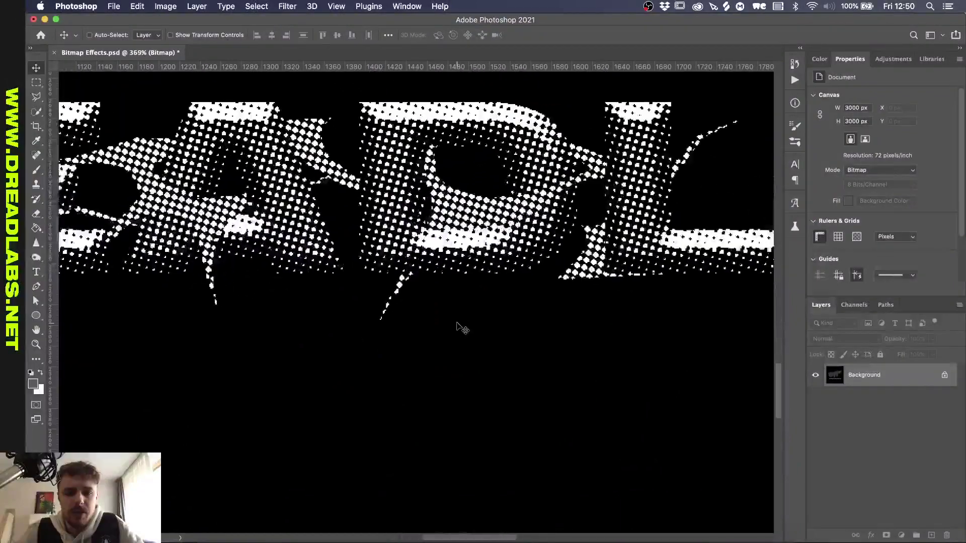
pyautogui.scroll(1, 464, 329)
pyautogui.scroll(-3, 451, 358)
pyautogui.scroll(-3, 453, 358)
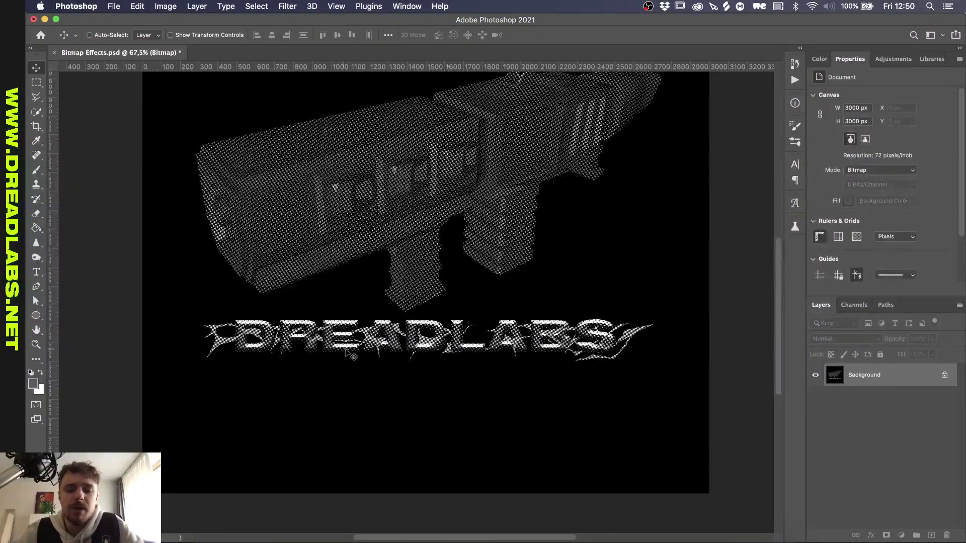
pyautogui.scroll(4, 467, 348)
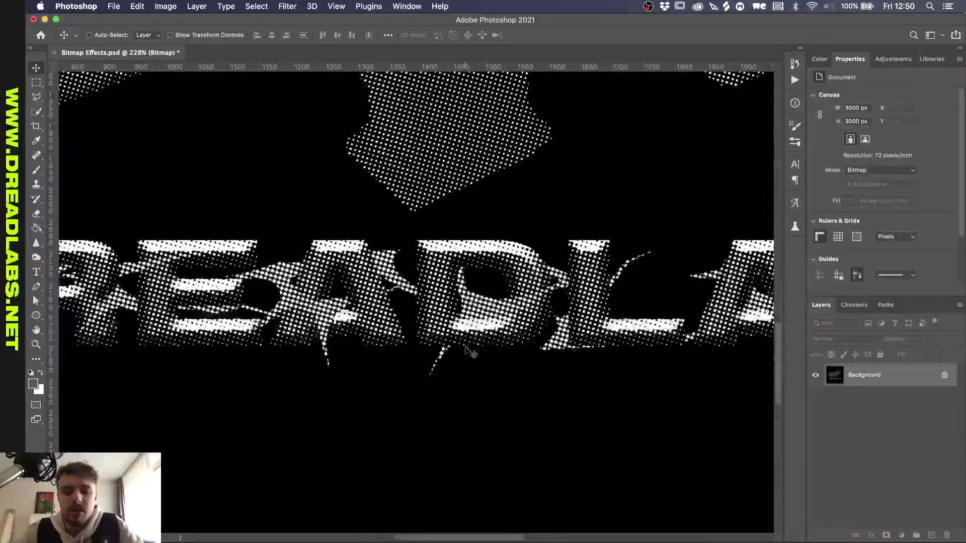
pyautogui.scroll(-4, 429, 294)
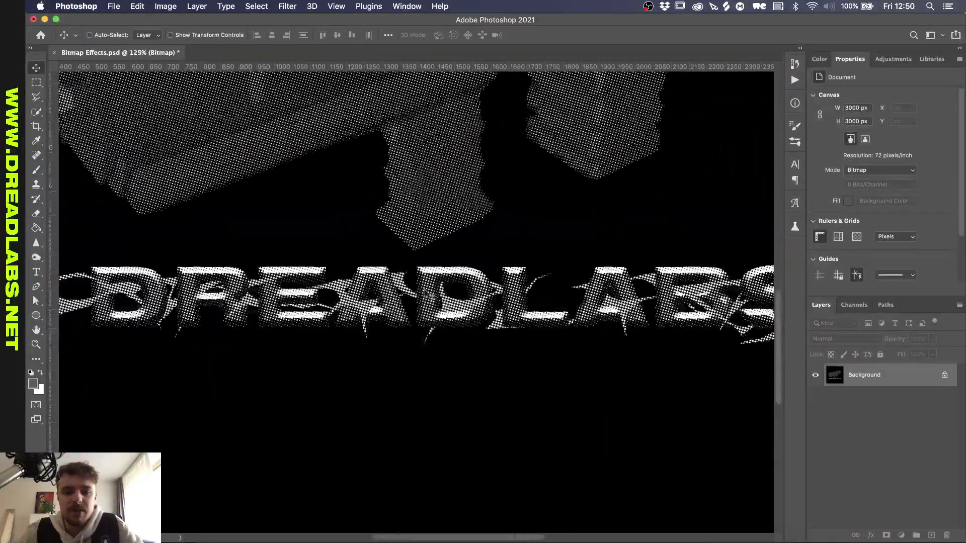
pyautogui.scroll(-2, 428, 293)
pyautogui.scroll(3, 426, 293)
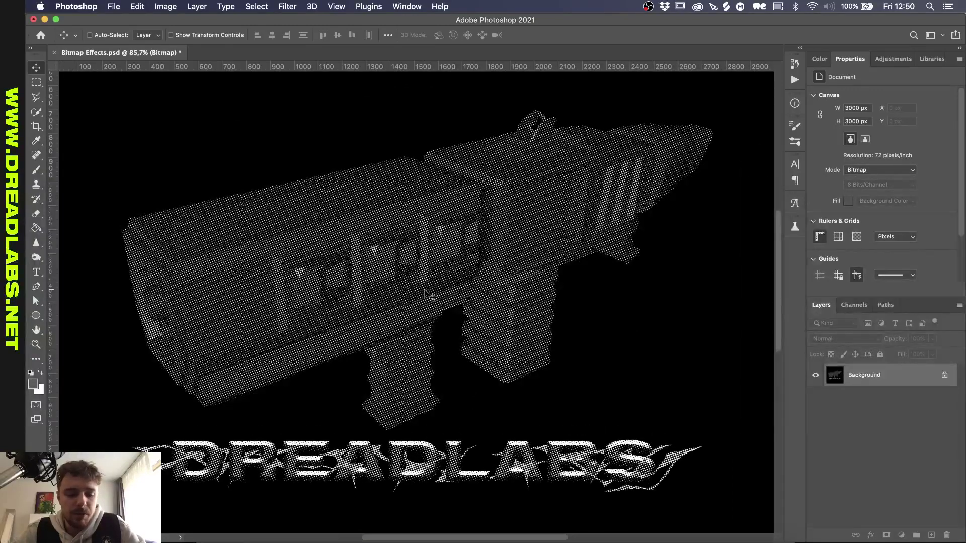
pyautogui.press('super+z')
# Convert to Bitmap again, flattening layers, with a 20 lines/inch Halftone Screen.
pyautogui.click(166, 6)
pyautogui.moveTo(226, 19)
pyautogui.click(325, 22)
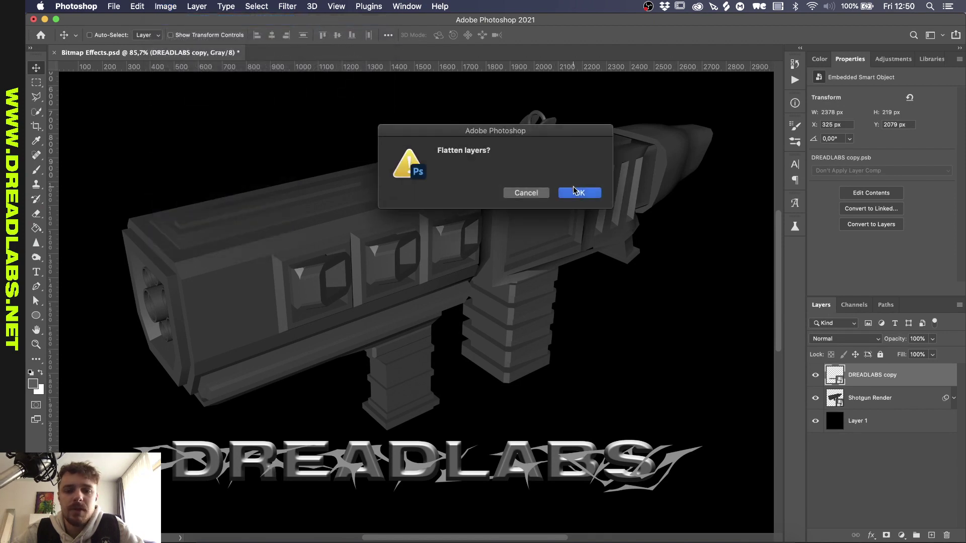
pyautogui.click(576, 193)
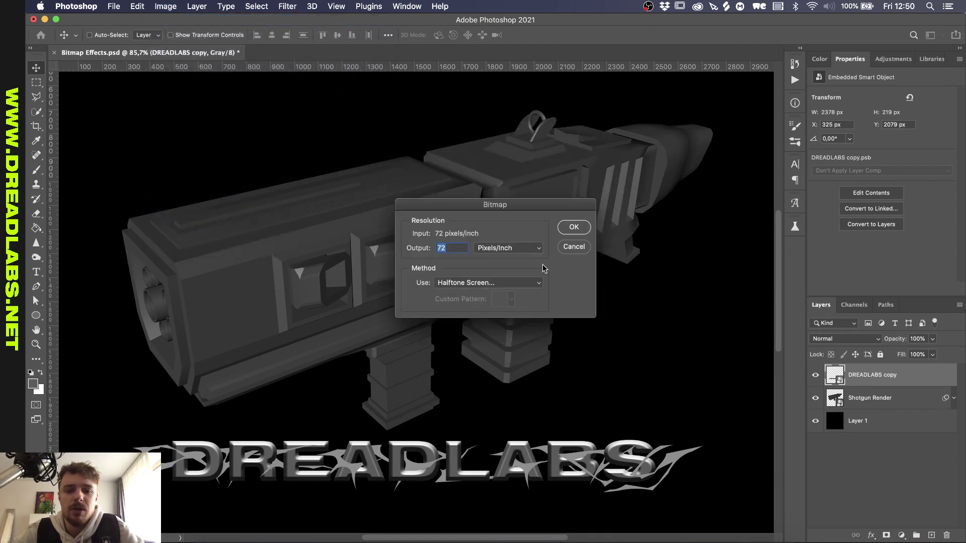
pyautogui.click(565, 227)
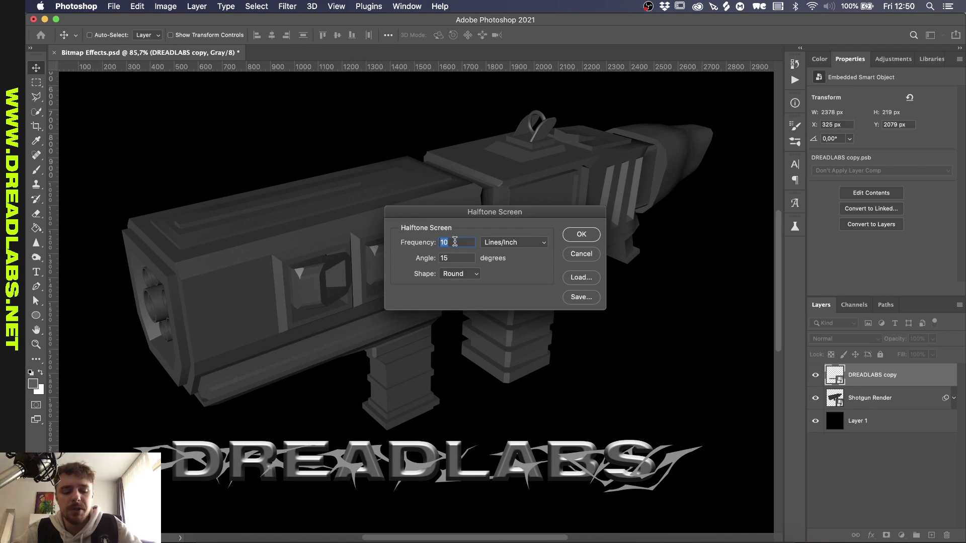
pyautogui.write('20')
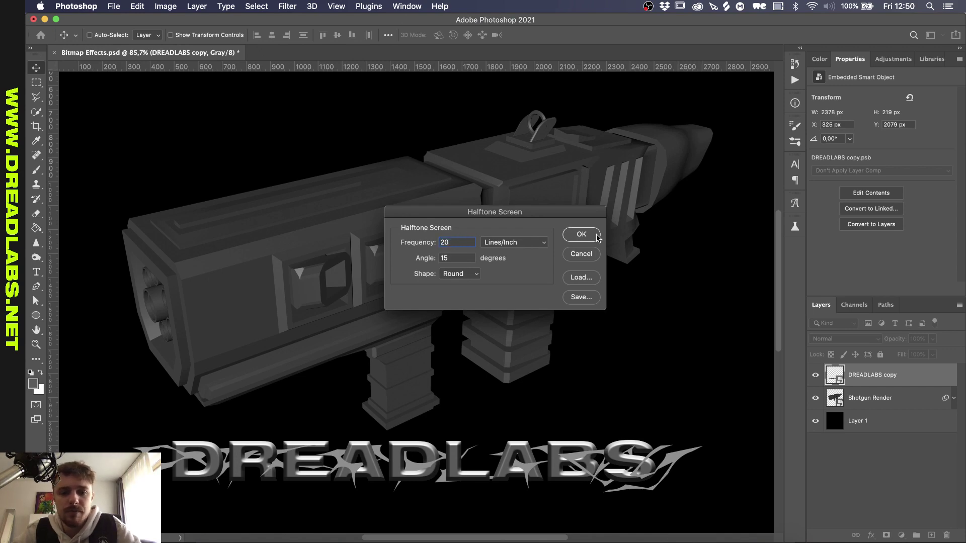
pyautogui.click(595, 236)
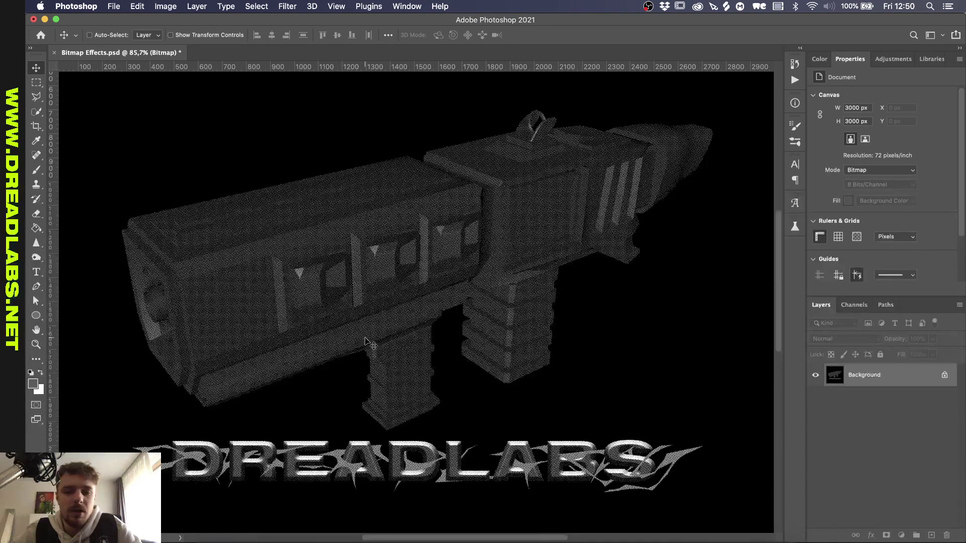
# Zoom in and out to inspect the fine 20 lines/inch halftone dots on the gun and lettering.
pyautogui.scroll(10, 371, 344)
pyautogui.scroll(3, 371, 344)
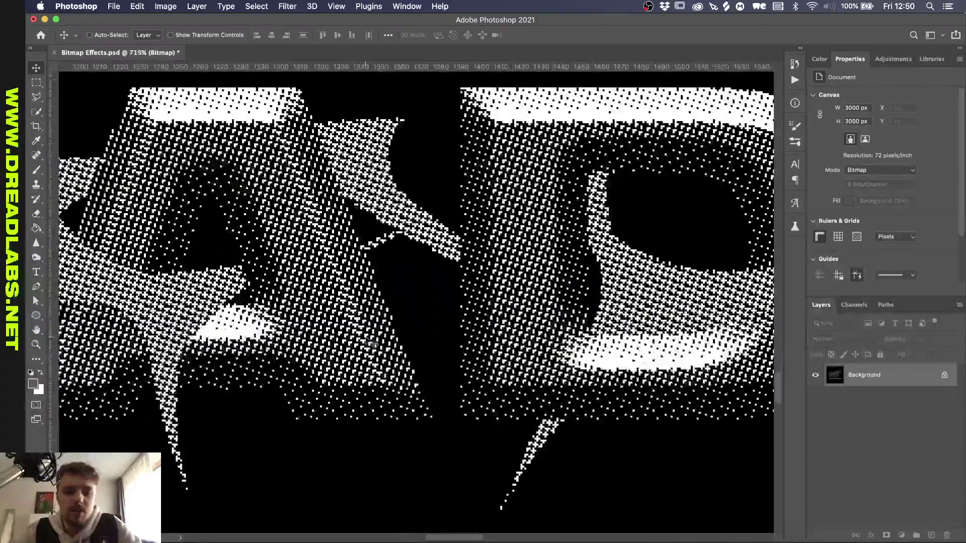
pyautogui.scroll(-5, 528, 253)
pyautogui.scroll(-8, 526, 252)
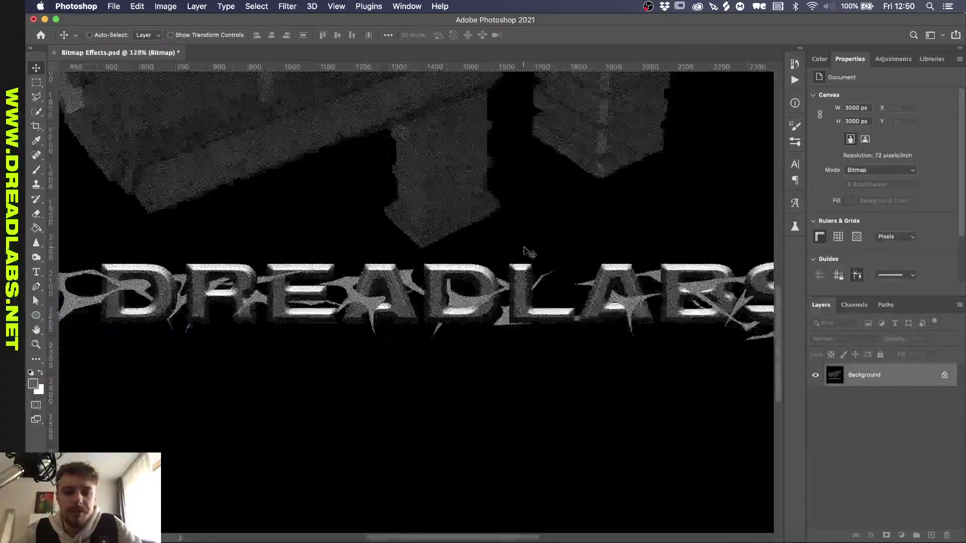
pyautogui.scroll(2, 511, 278)
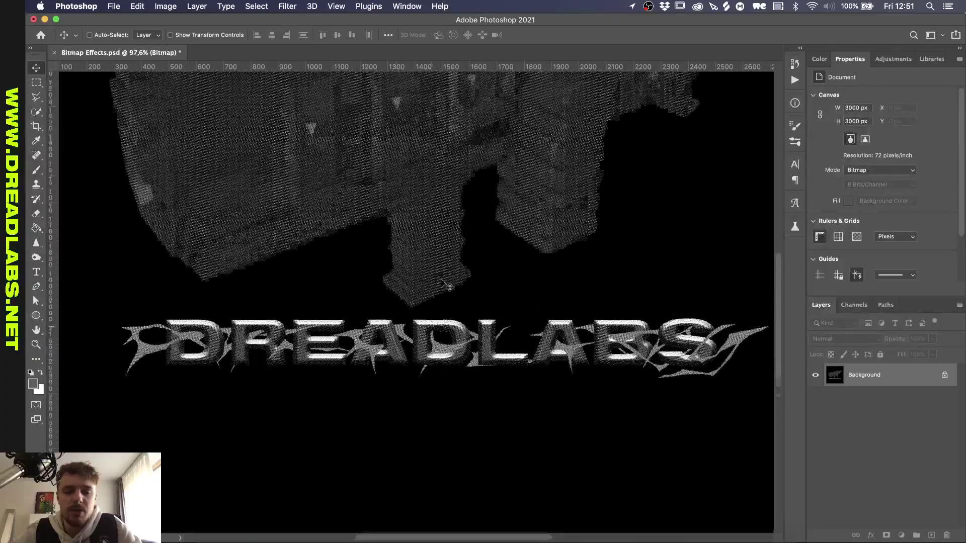
pyautogui.scroll(-3, 483, 277)
pyautogui.scroll(2, 453, 276)
pyautogui.scroll(3, 442, 275)
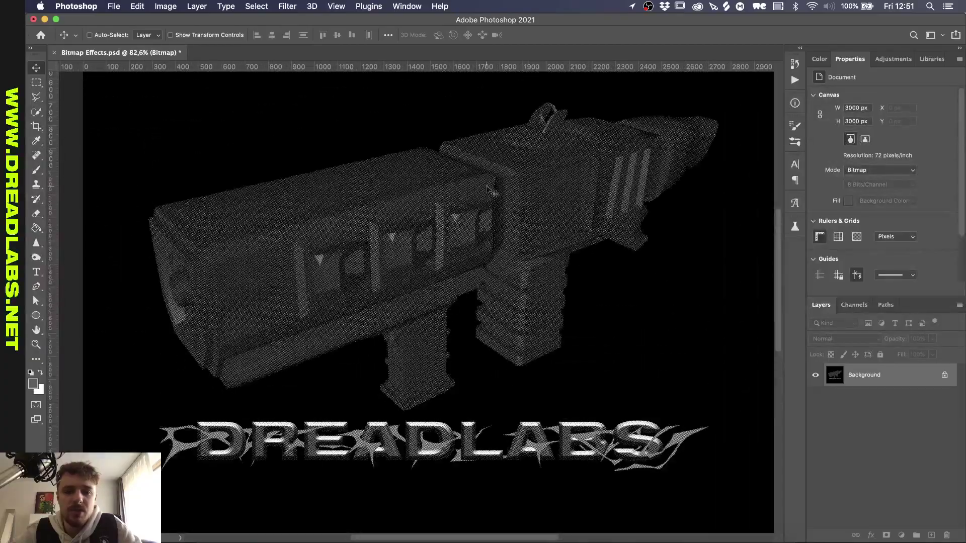
pyautogui.scroll(-2, 463, 250)
pyautogui.scroll(4, 463, 250)
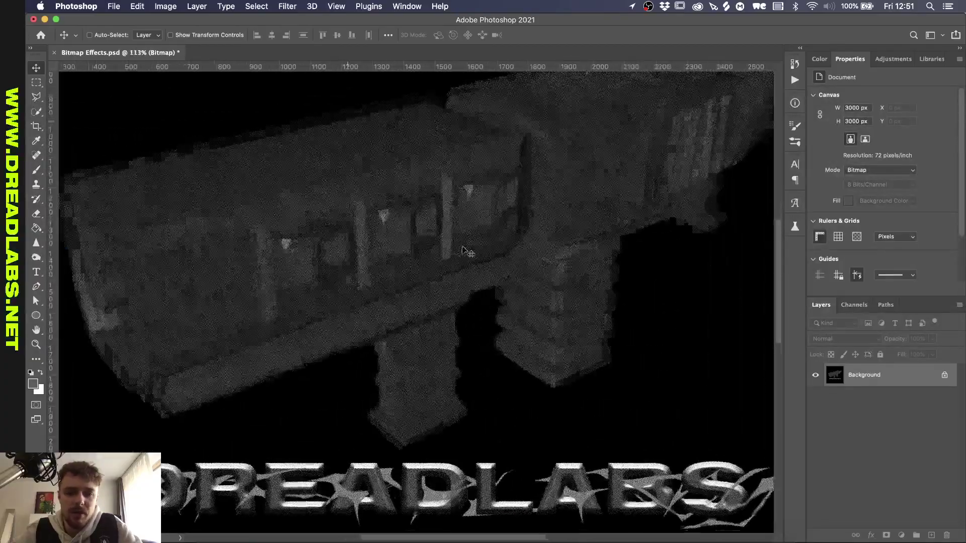
pyautogui.scroll(-2, 463, 251)
pyautogui.scroll(3, 468, 249)
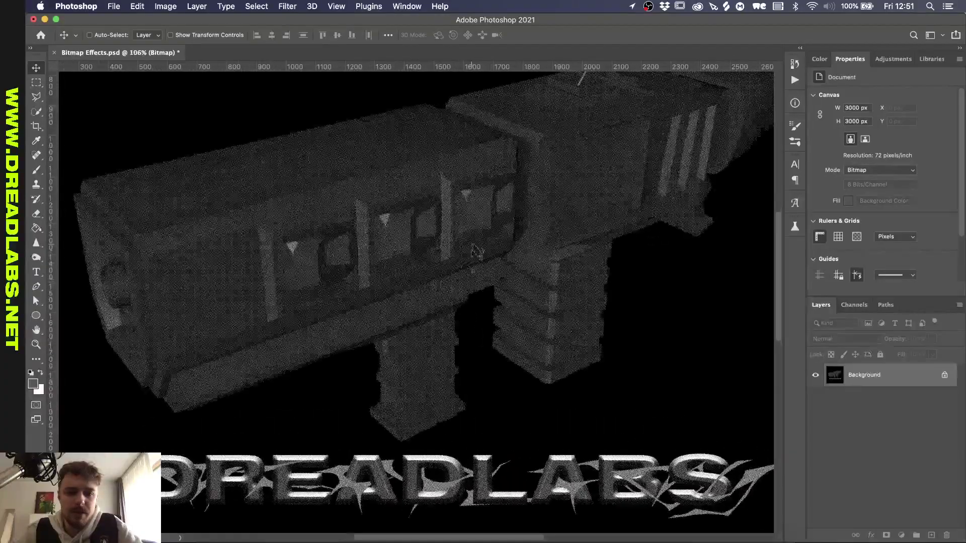
pyautogui.scroll(-2, 443, 273)
pyautogui.scroll(2, 443, 273)
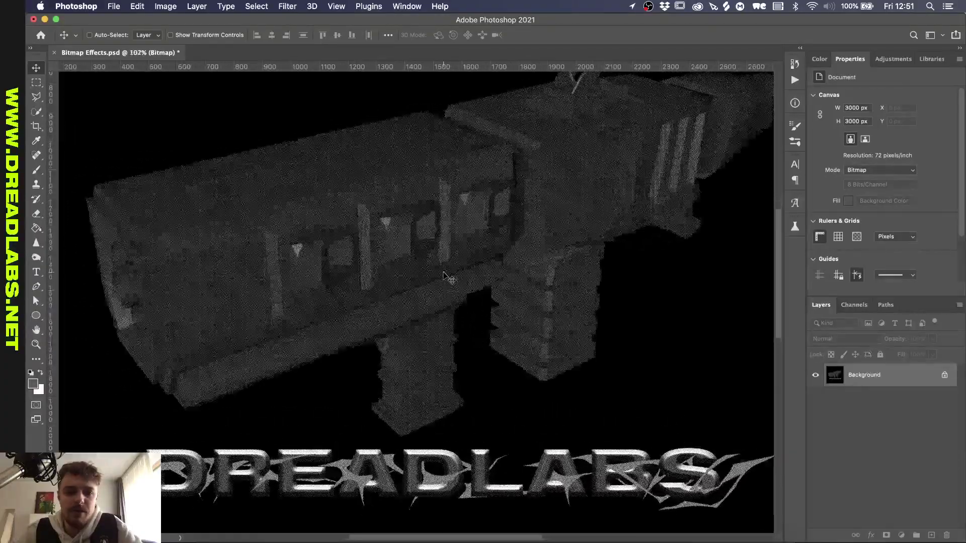
pyautogui.scroll(-2, 443, 273)
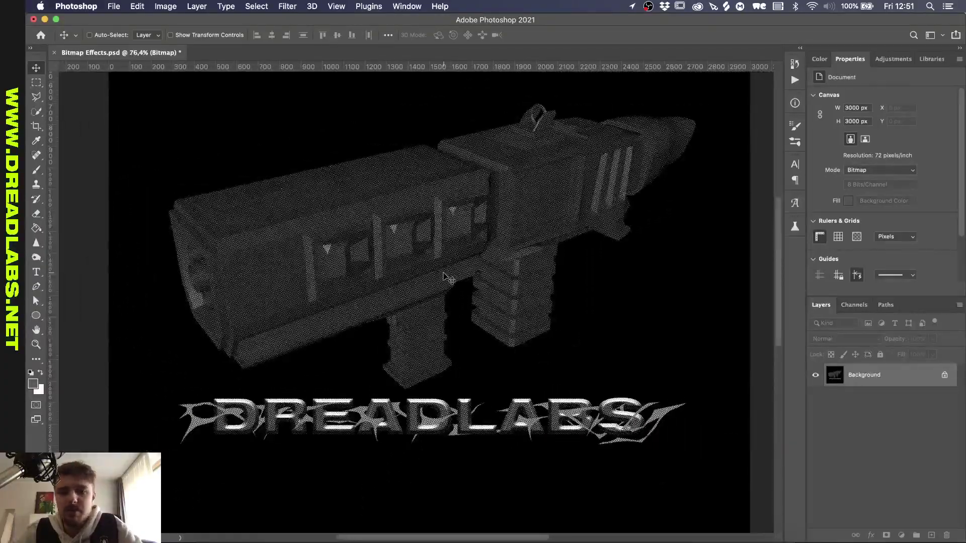
# Undo the 20 lines/inch halftone and reconvert to a flattened bitmap at 5 lines/inch.
pyautogui.press('super+z')
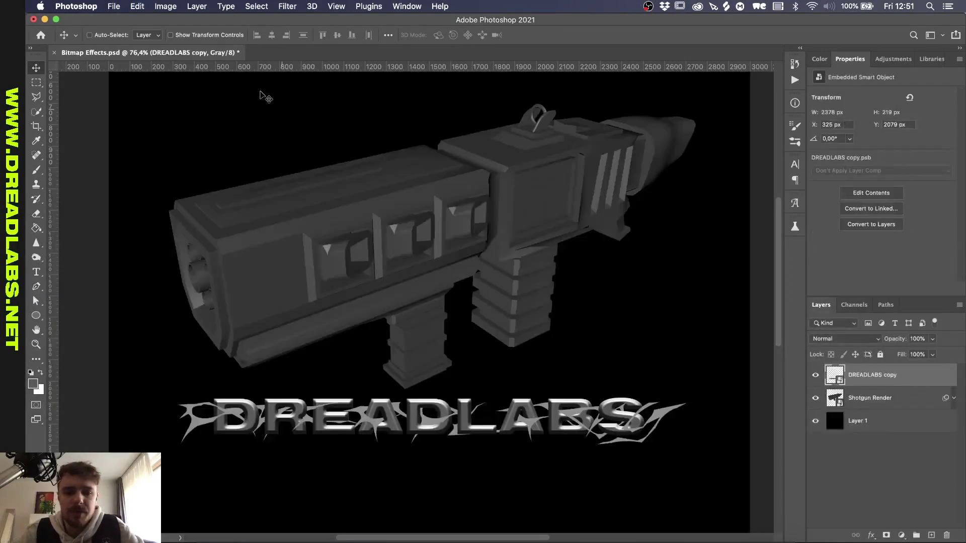
pyautogui.click(165, 6)
pyautogui.moveTo(183, 20)
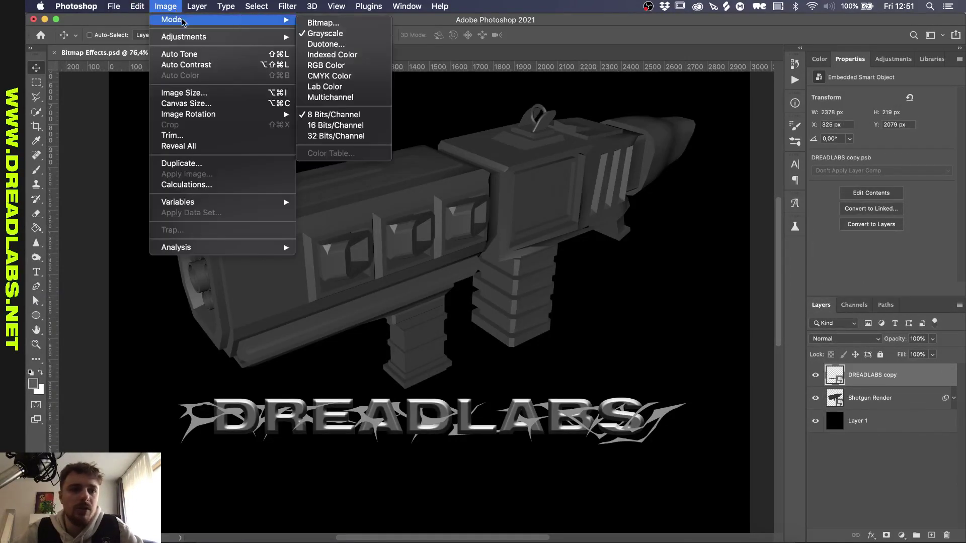
pyautogui.click(324, 22)
pyautogui.press('Return')
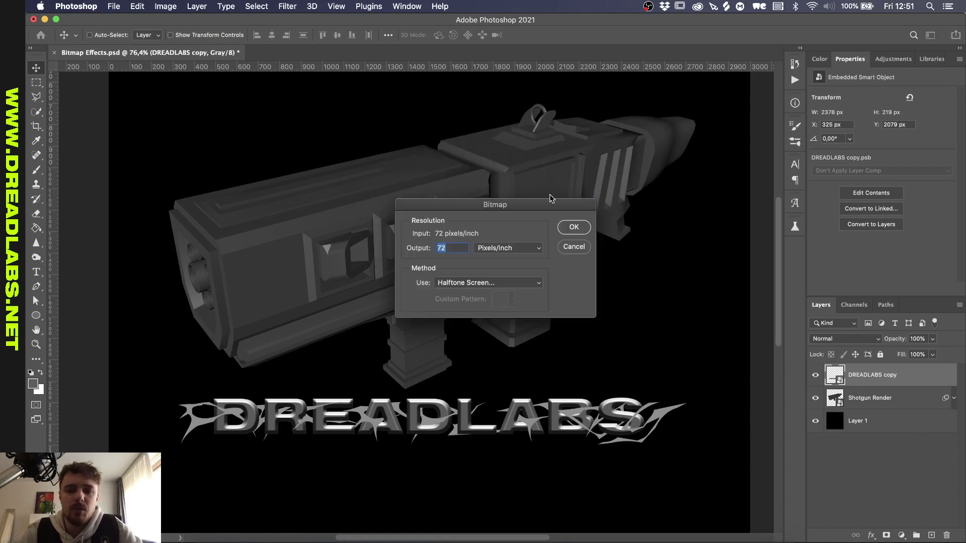
pyautogui.click(574, 227)
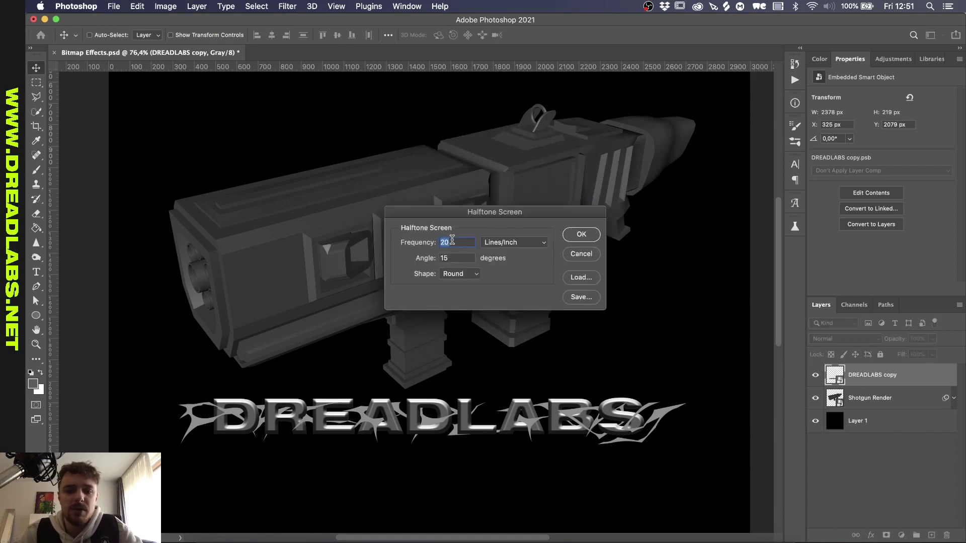
pyautogui.write('5')
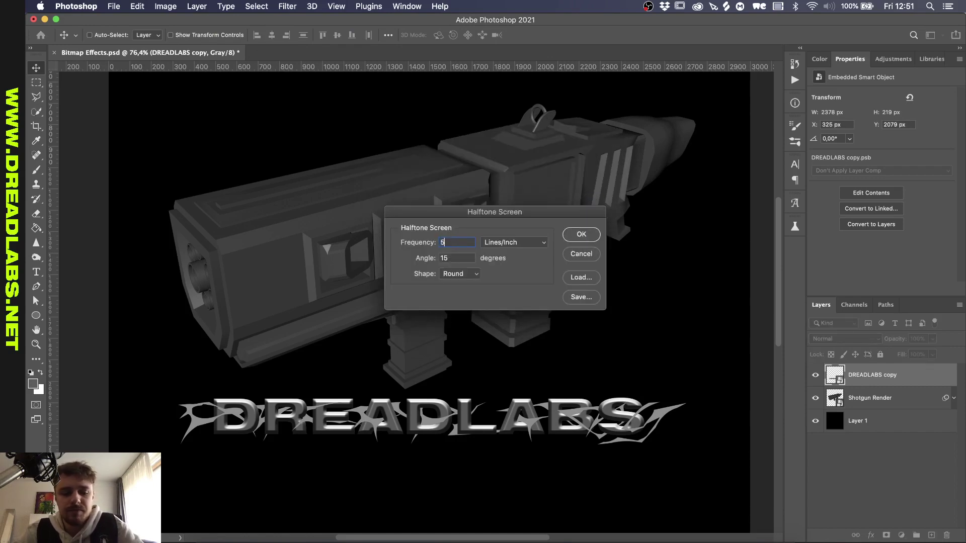
pyautogui.click(581, 236)
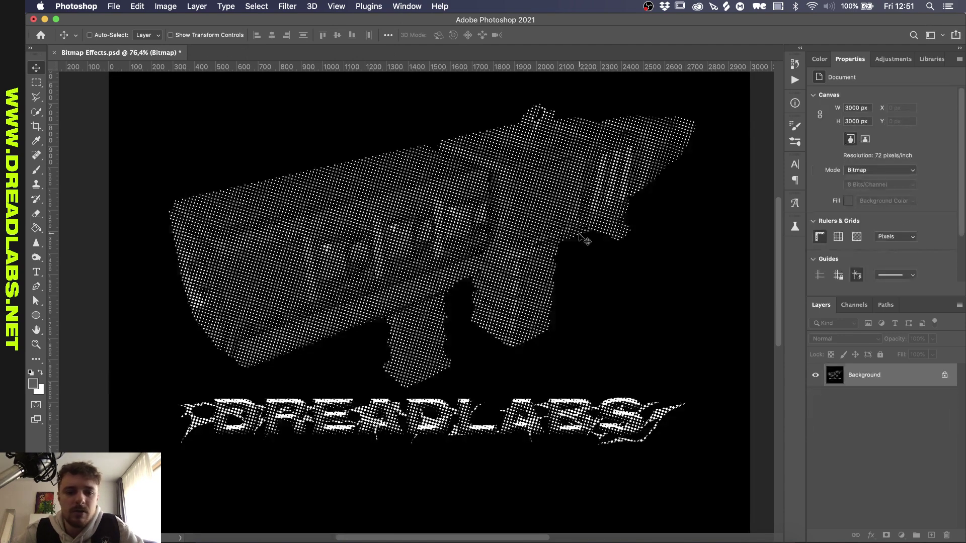
# Zoom in and out to inspect the large 5 lines/inch round halftone dots.
pyautogui.scroll(5, 387, 242)
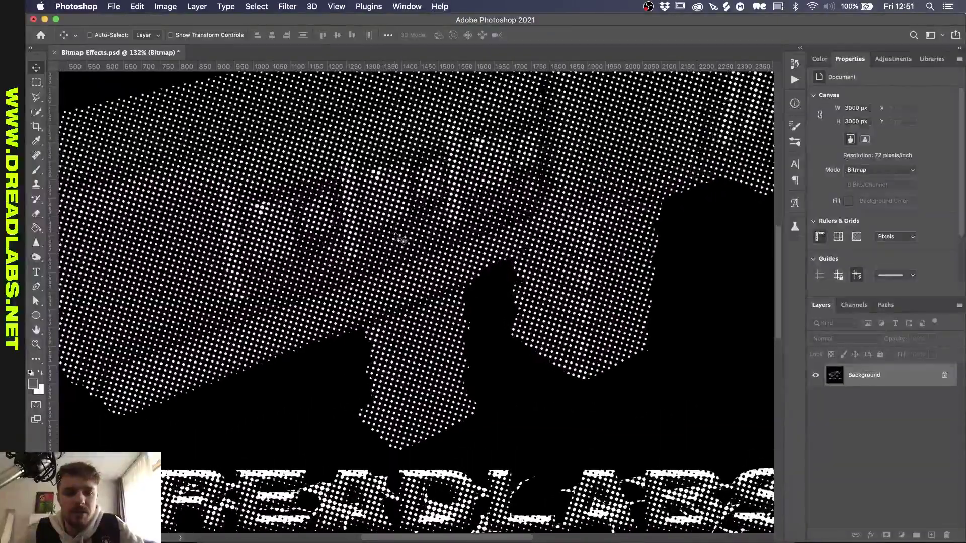
pyautogui.scroll(-3, 400, 238)
pyautogui.scroll(-1, 415, 267)
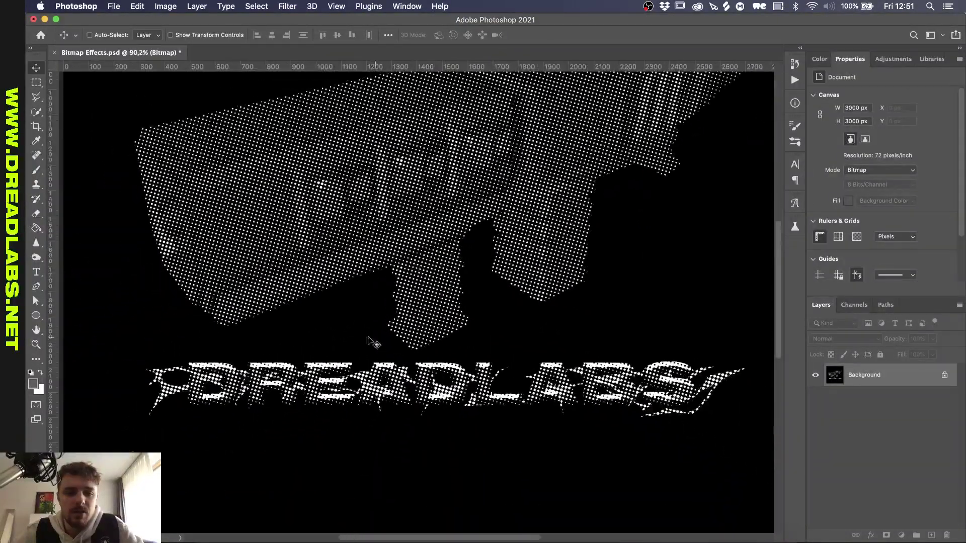
pyautogui.scroll(-1, 355, 418)
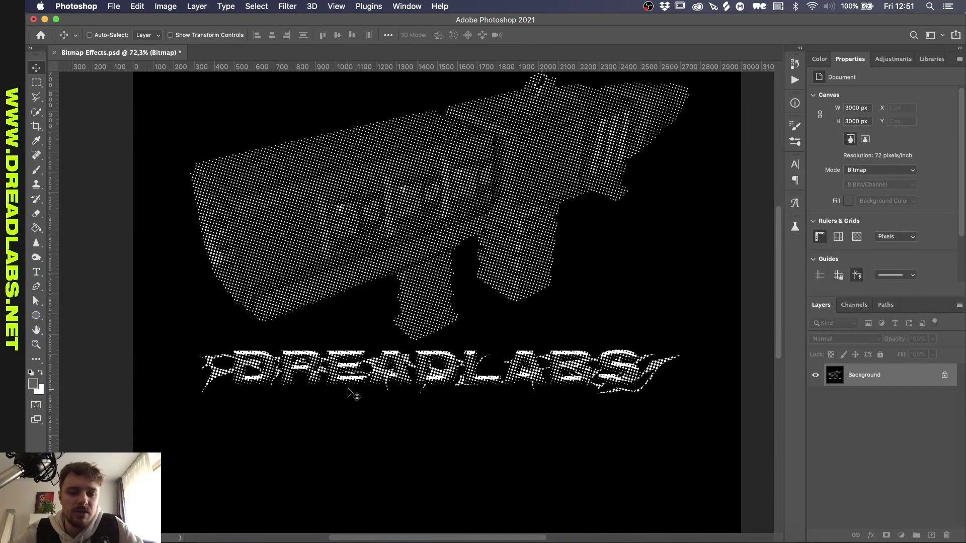
pyautogui.scroll(-2, 442, 351)
pyautogui.scroll(1, 442, 350)
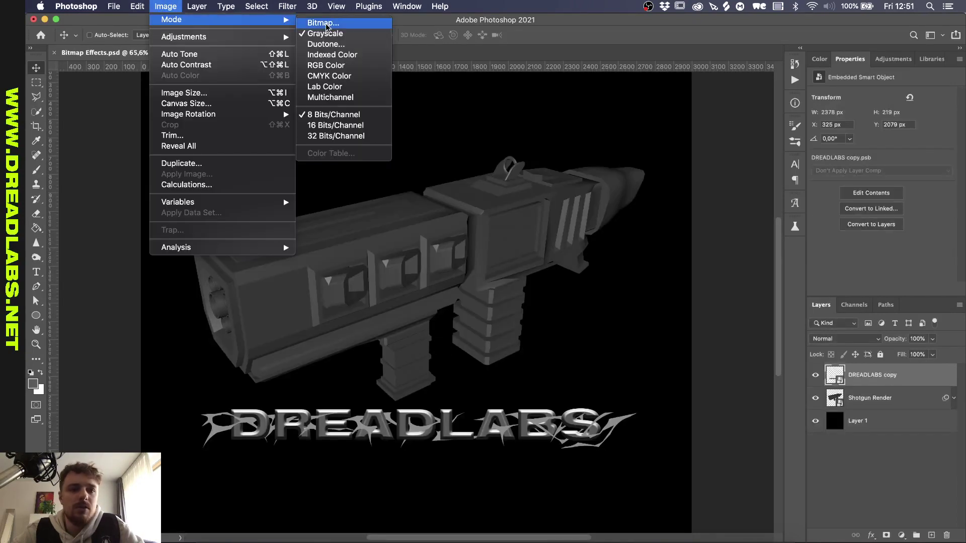
pyautogui.click(332, 23)
pyautogui.click(575, 192)
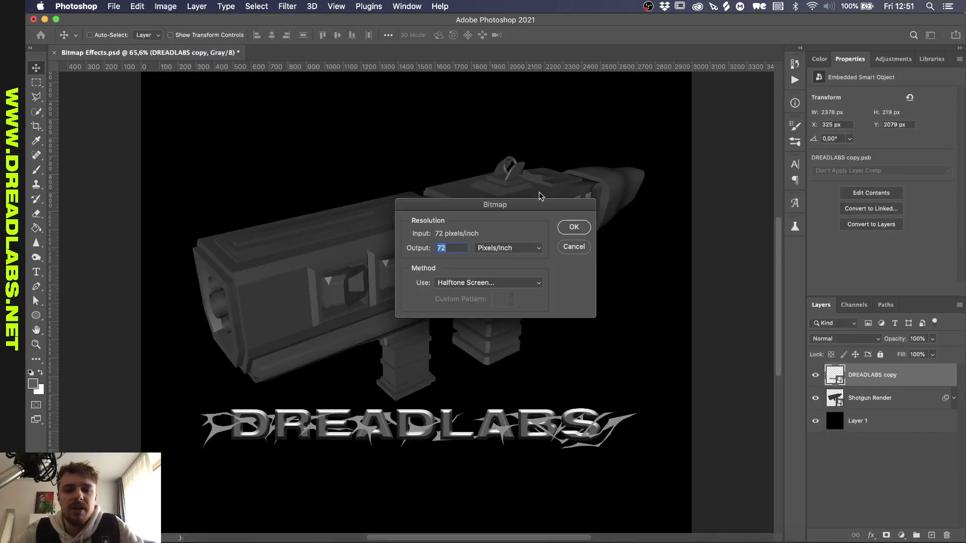
pyautogui.click(469, 285)
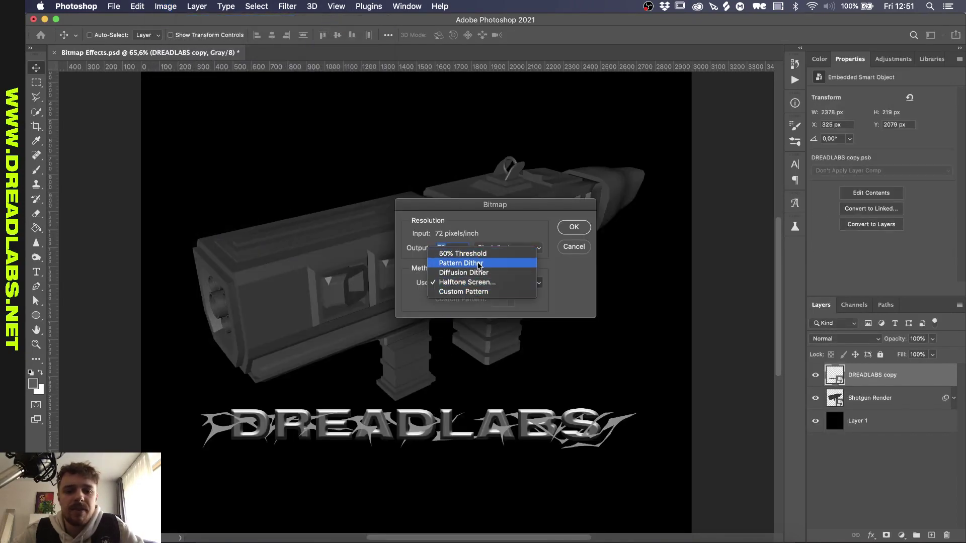
pyautogui.click(478, 264)
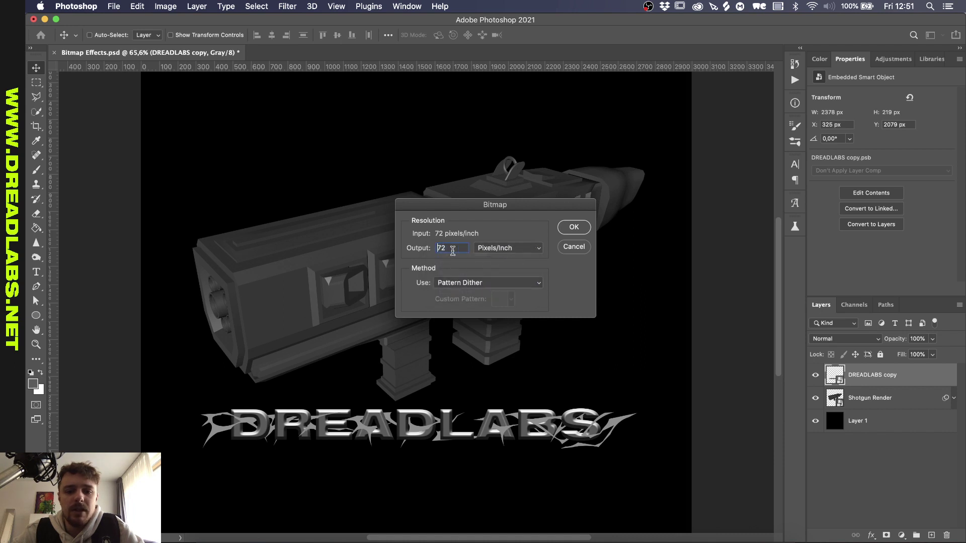
pyautogui.click(573, 228)
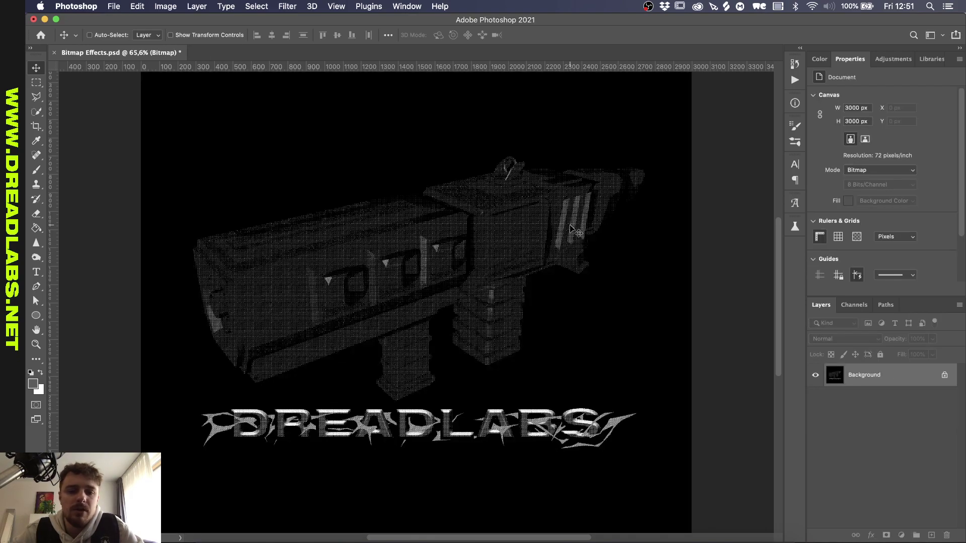
pyautogui.scroll(5, 352, 418)
pyautogui.scroll(8, 352, 418)
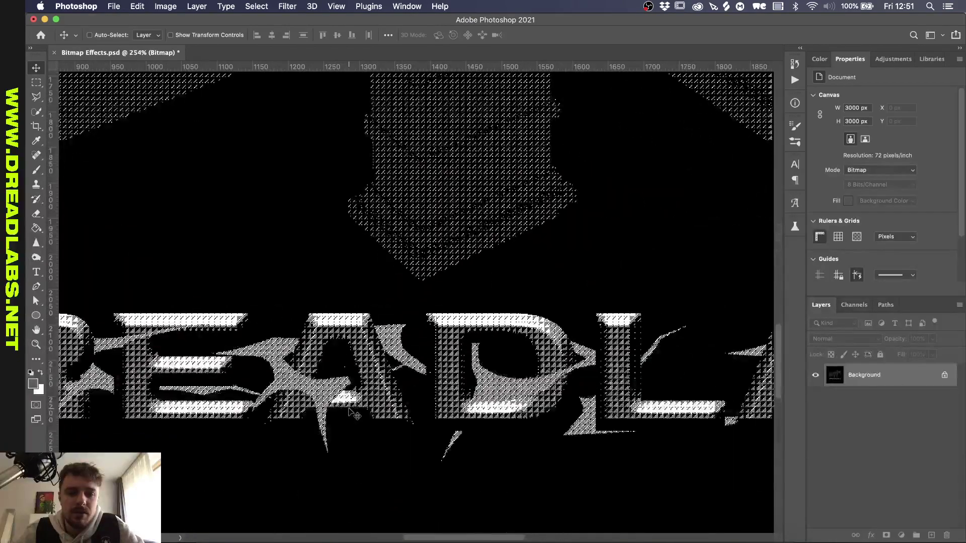
pyautogui.scroll(5, 355, 416)
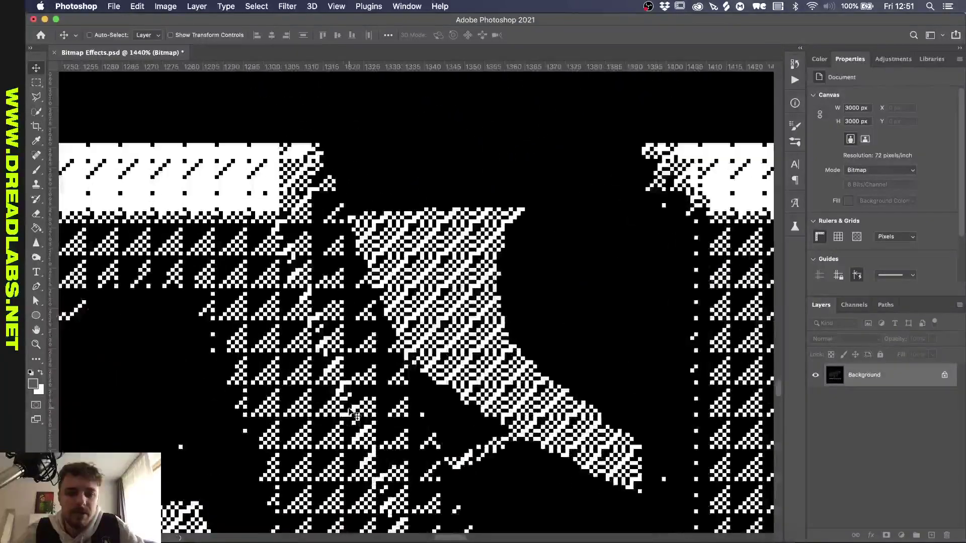
pyautogui.press('m')
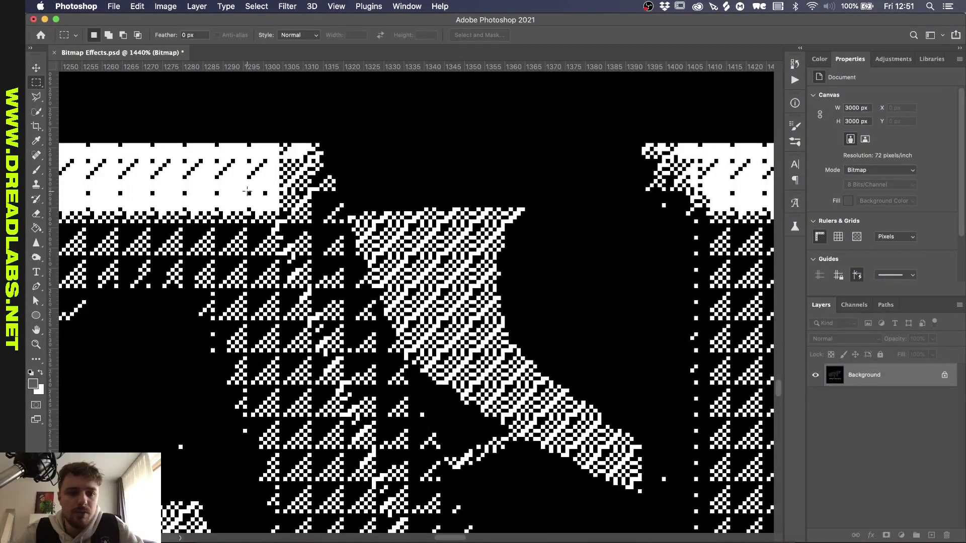
pyautogui.moveTo(248, 191); pyautogui.dragTo(276, 223)
pyautogui.scroll(-2, 276, 223)
pyautogui.scroll(-5, 276, 223)
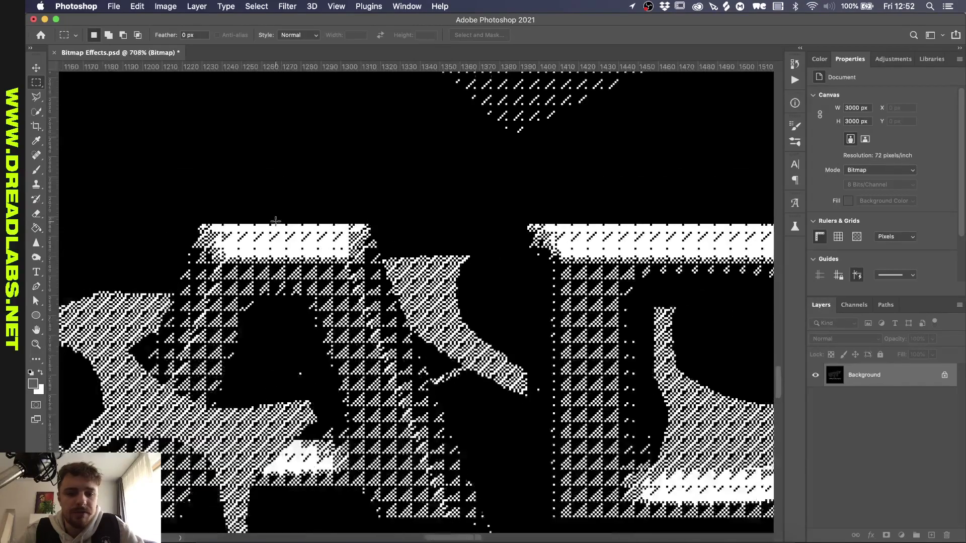
pyautogui.scroll(1, 570, 238)
pyautogui.scroll(-2, 553, 241)
pyautogui.scroll(3, 540, 243)
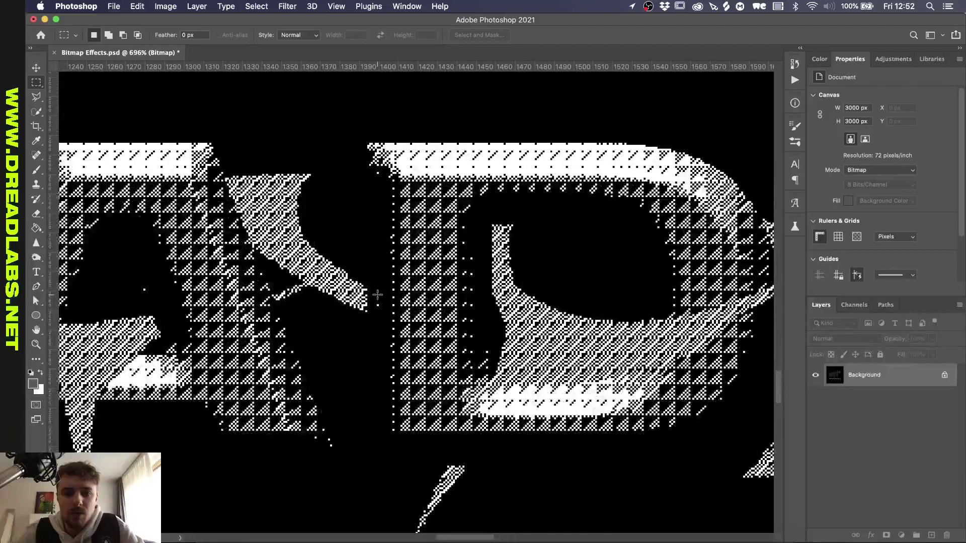
pyautogui.scroll(2, 425, 279)
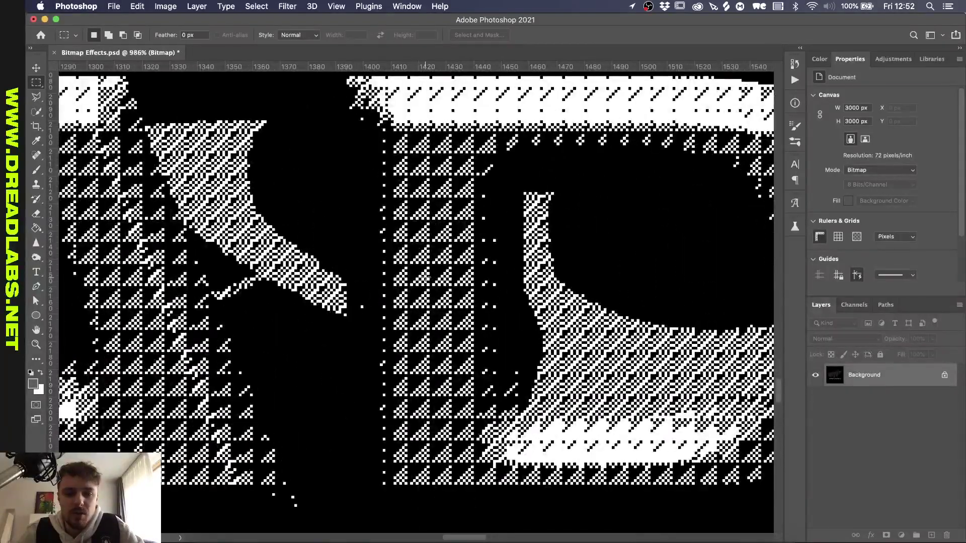
pyautogui.scroll(2, 426, 276)
pyautogui.scroll(-3, 458, 272)
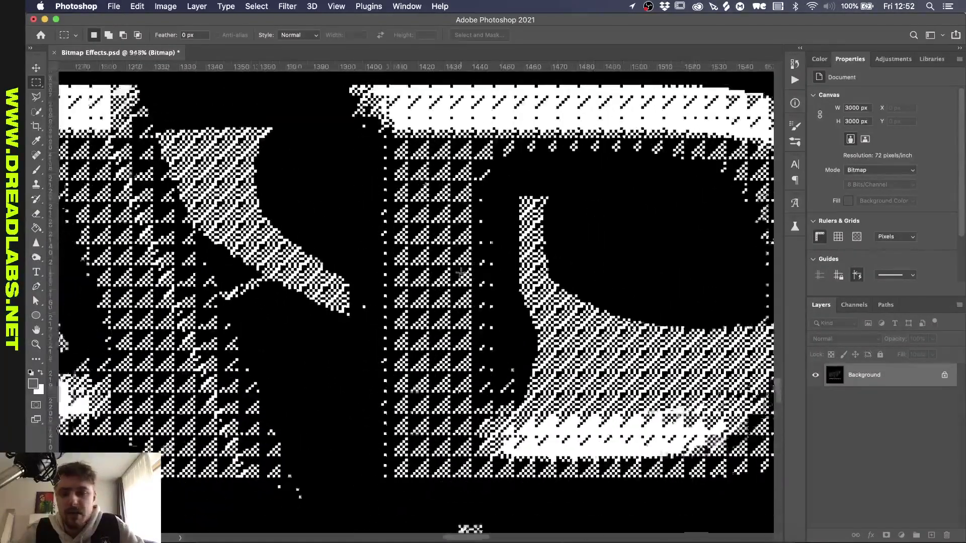
pyautogui.scroll(-4, 462, 272)
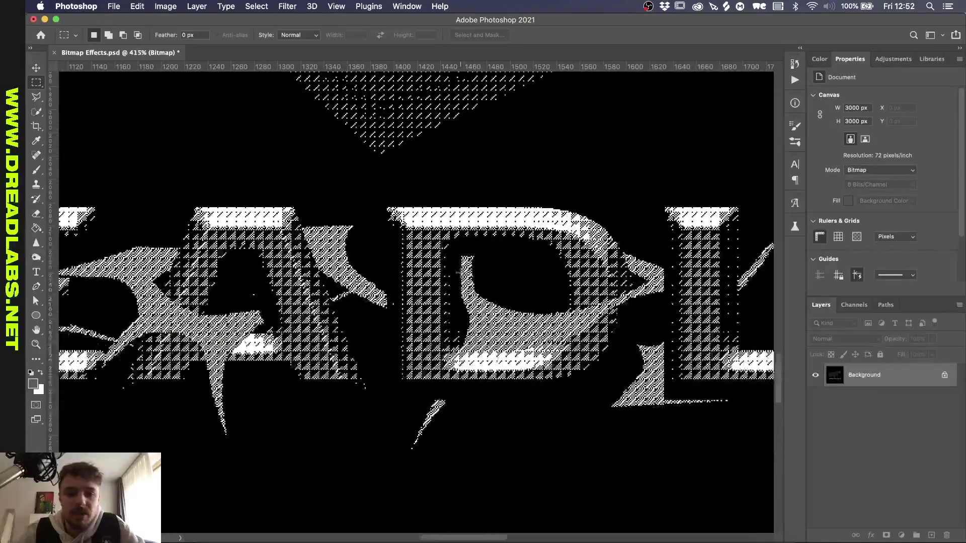
pyautogui.scroll(-5, 461, 272)
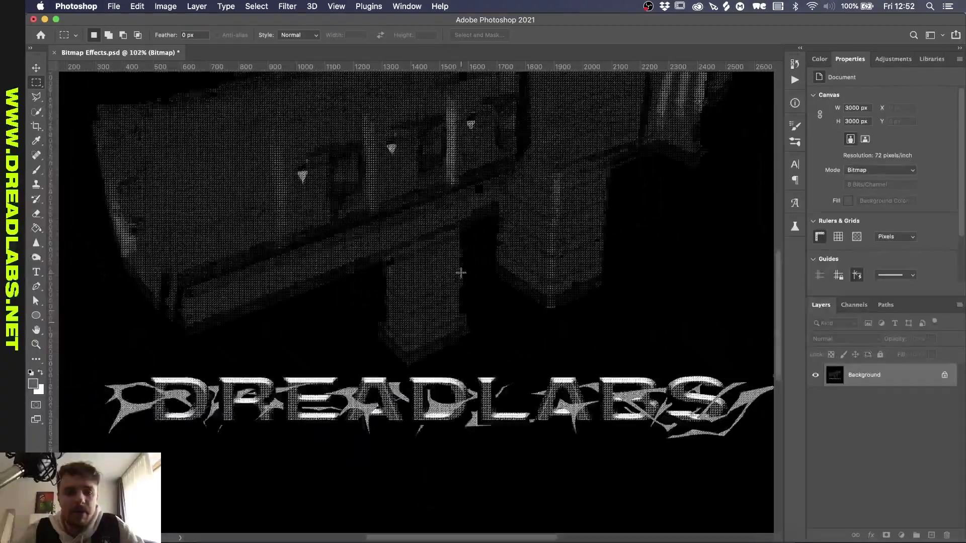
pyautogui.scroll(-1, 460, 272)
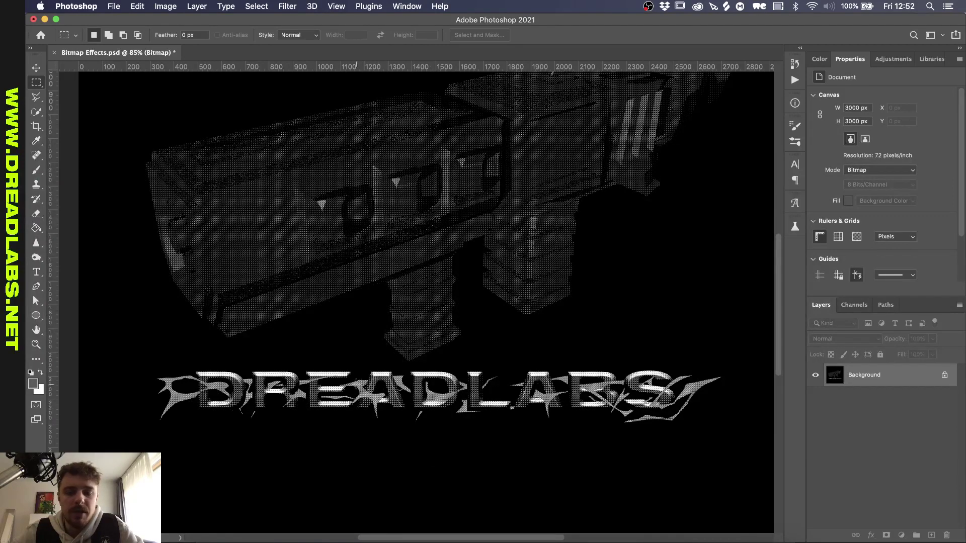
# Try a 50% Threshold Bitmap conversion, view the whole canvas, then undo it.
pyautogui.click(165, 7)
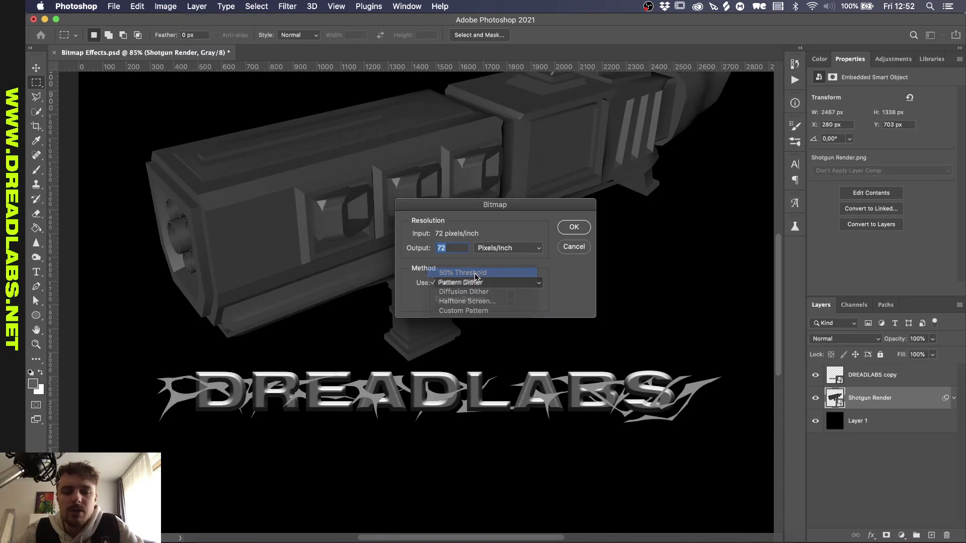
pyautogui.click(475, 273)
pyautogui.click(573, 227)
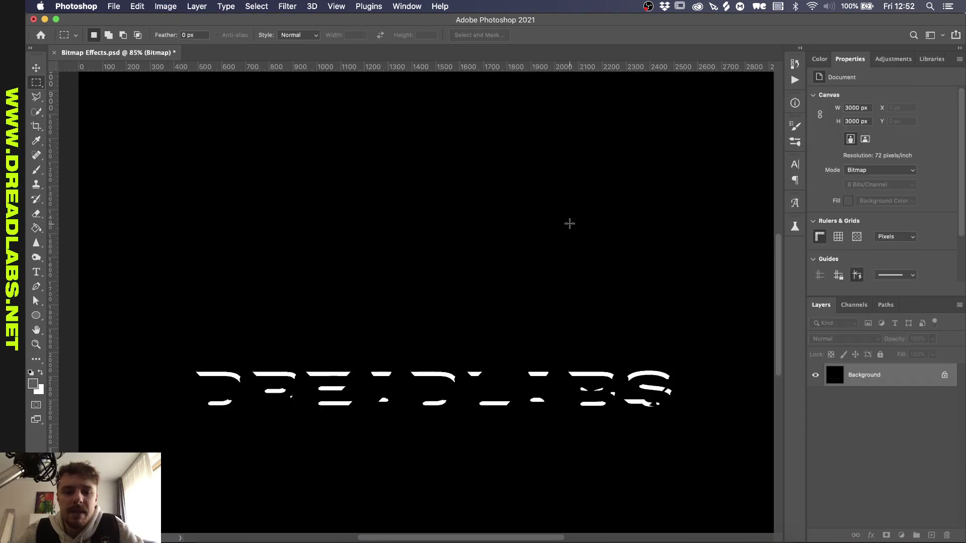
pyautogui.press('super+minus')
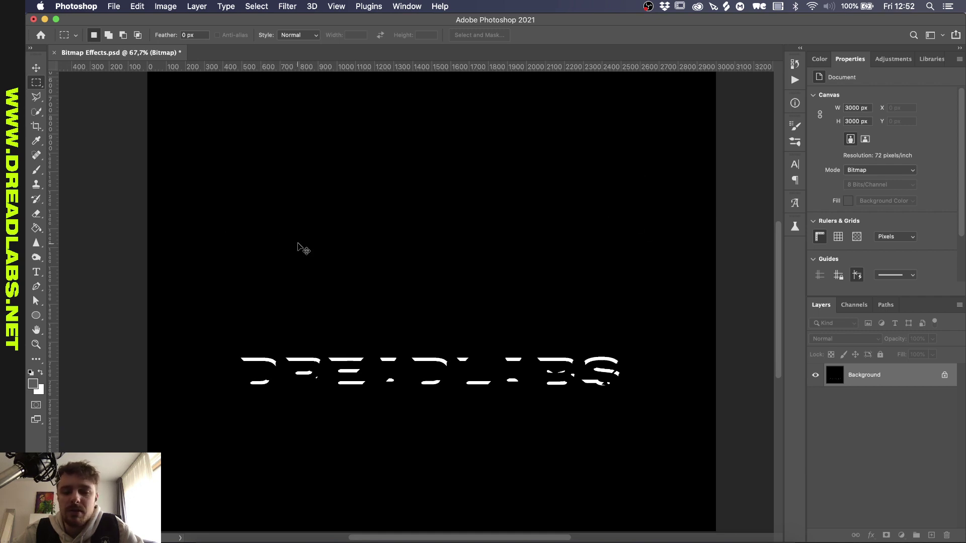
pyautogui.press('super+z')
pyautogui.press('super+z')
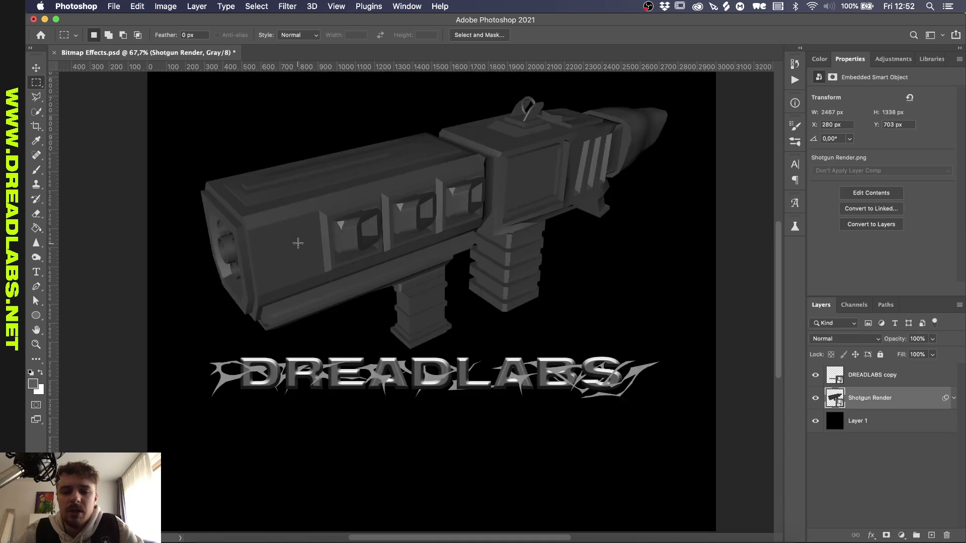
# Add a Threshold adjustment above DREADLABS copy and lower its level to 38.
pyautogui.click(893, 59)
pyautogui.click(880, 374)
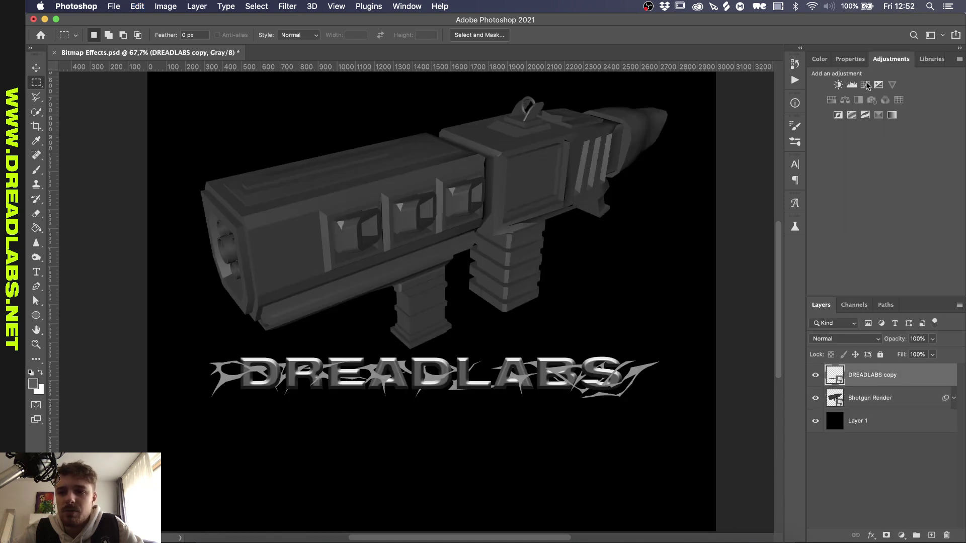
pyautogui.click(864, 116)
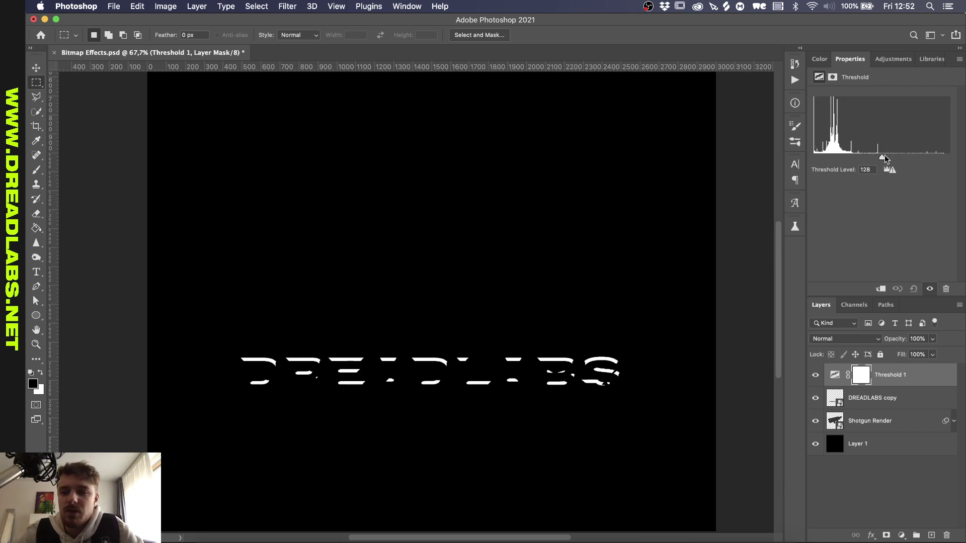
pyautogui.moveTo(882, 158); pyautogui.dragTo(833, 157)
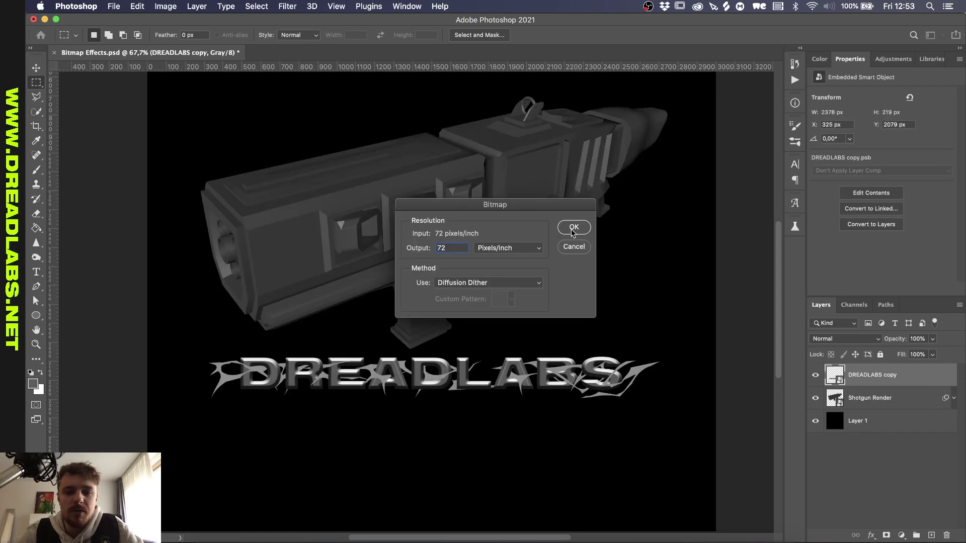
# Confirm the Bitmap conversion, zoom in on the noisy dithered result, then undo it.
pyautogui.click(573, 228)
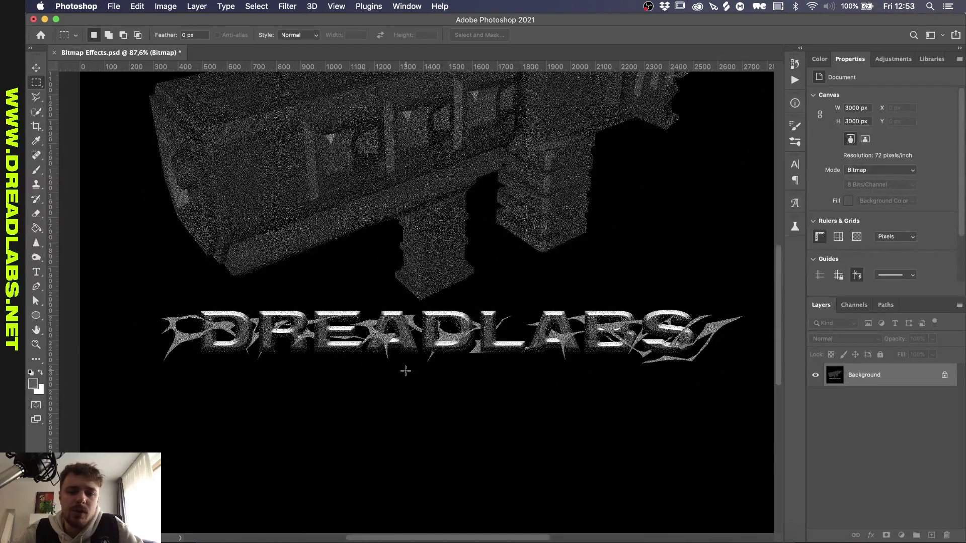
pyautogui.scroll(10, 406, 371)
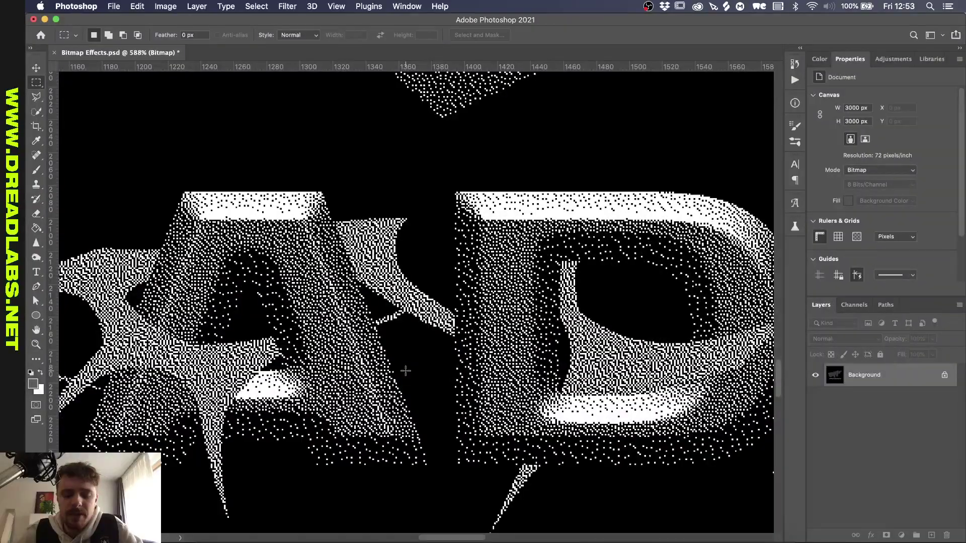
pyautogui.scroll(2, 405, 371)
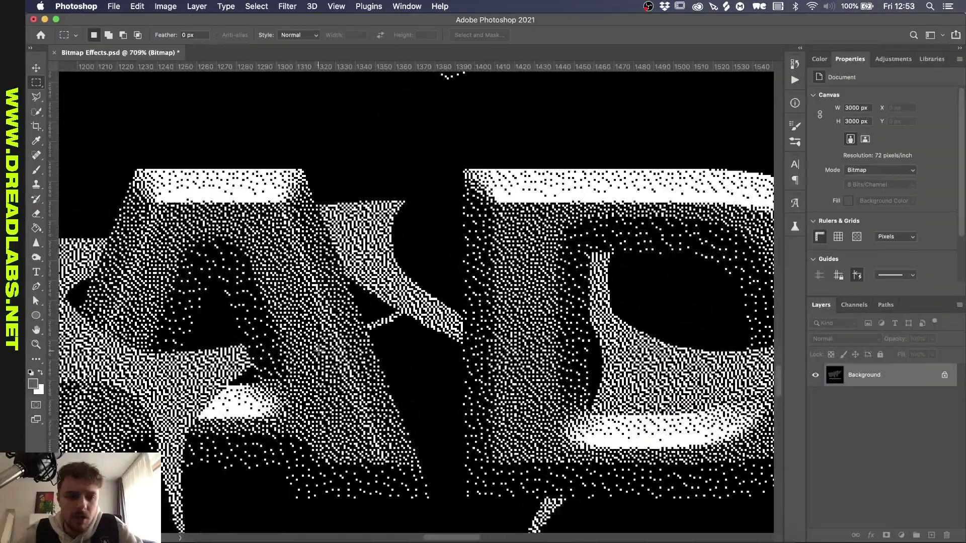
pyautogui.scroll(-8, 319, 349)
pyautogui.press('super+z')
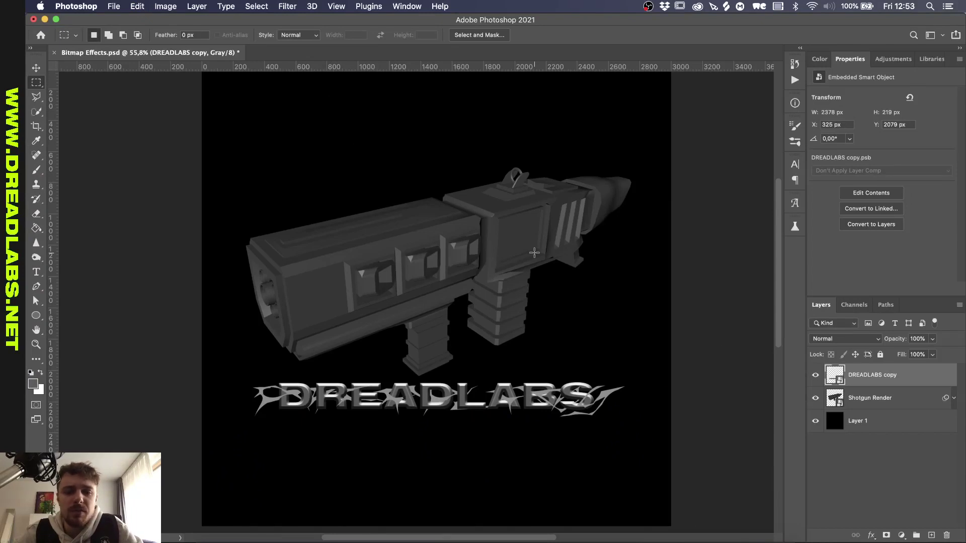
# Flatten the artwork and convert it to a 36 pixels/inch Diffusion Dither bitmap.
pyautogui.click(186, 6)
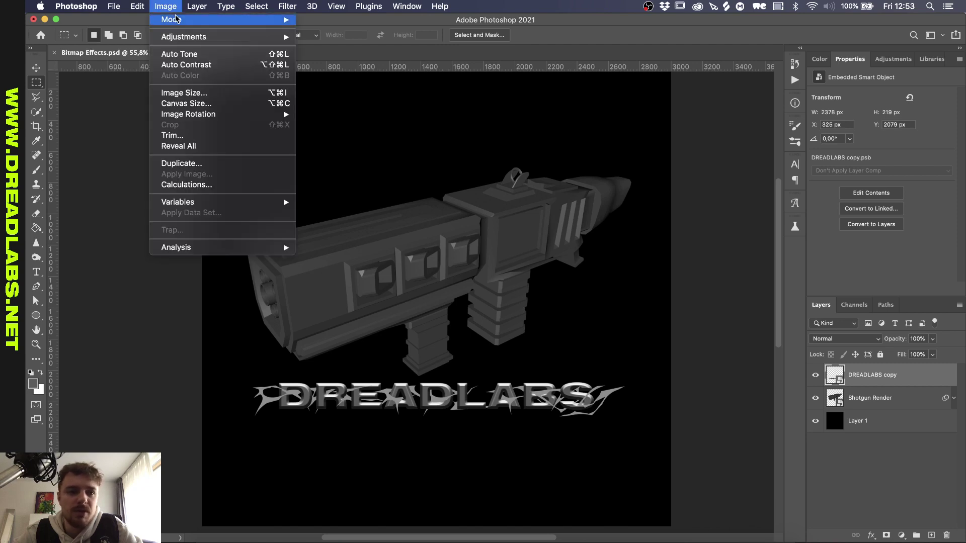
pyautogui.click(342, 28)
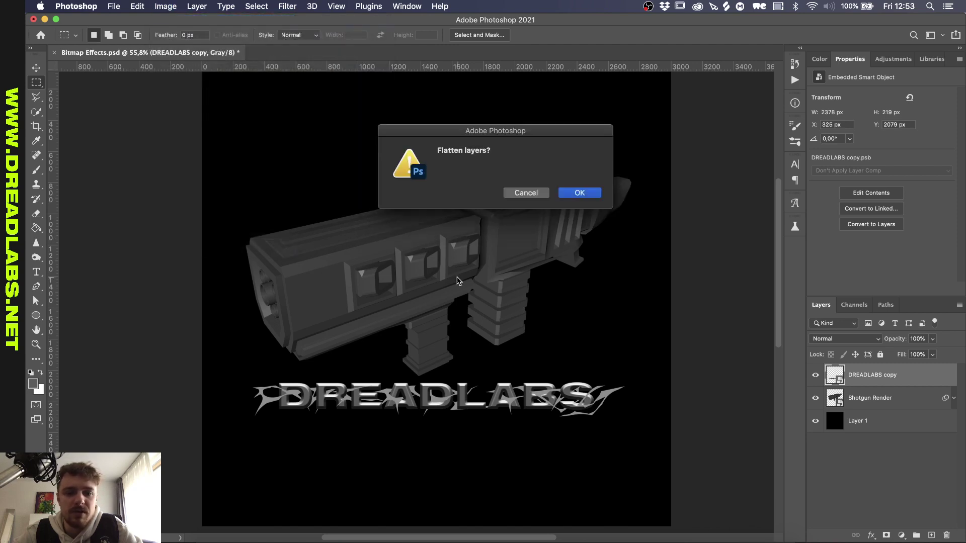
pyautogui.click(584, 196)
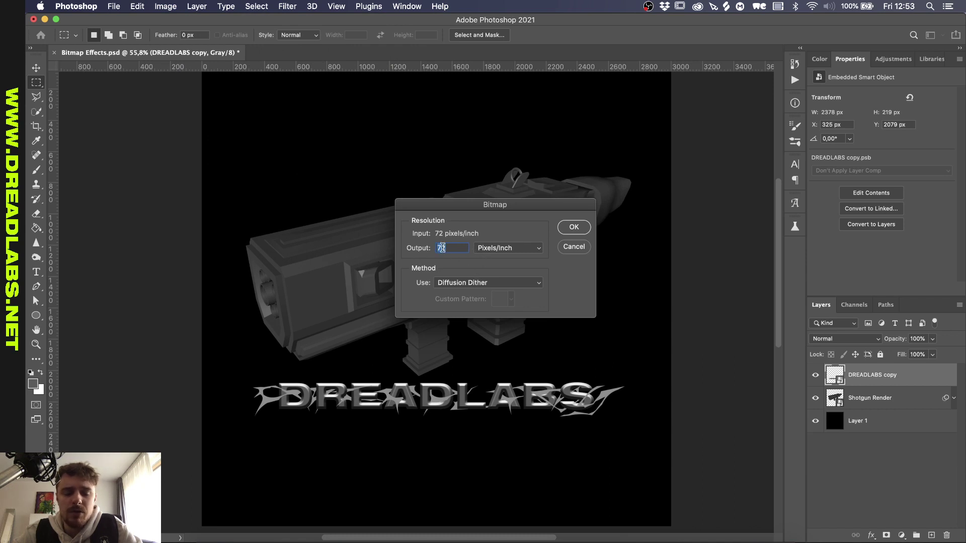
pyautogui.write('36')
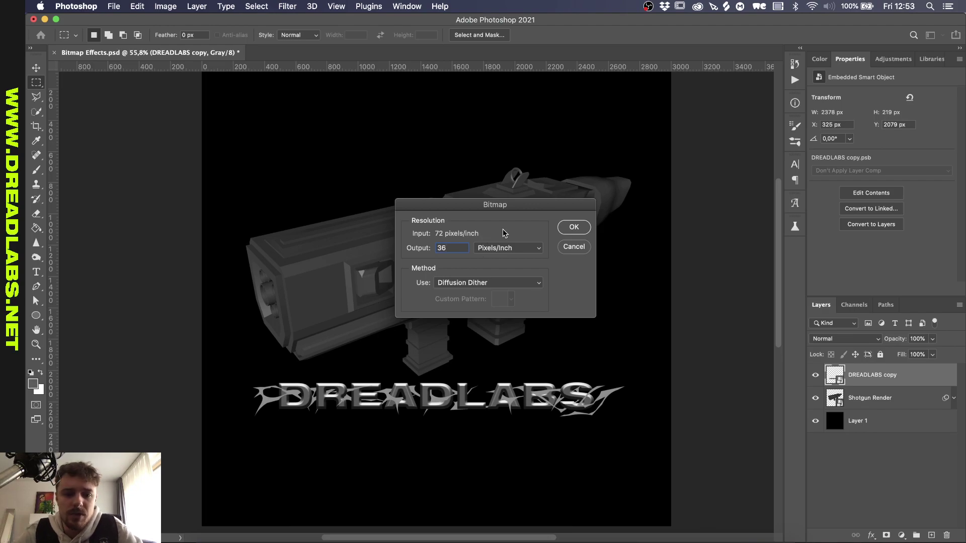
pyautogui.click(568, 227)
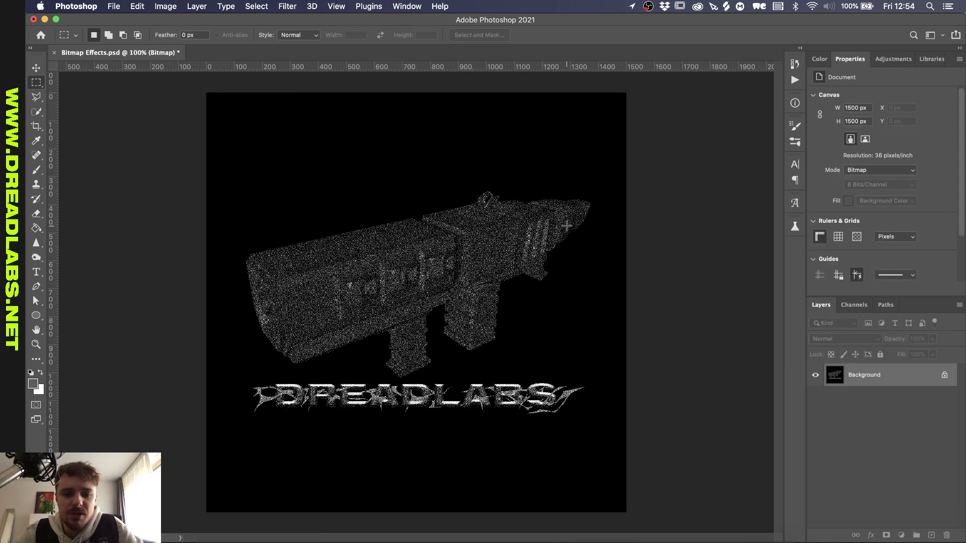
# Inspect the dithered result, undo it, and bring up the Image mode choices again.
pyautogui.scroll(10, 374, 363)
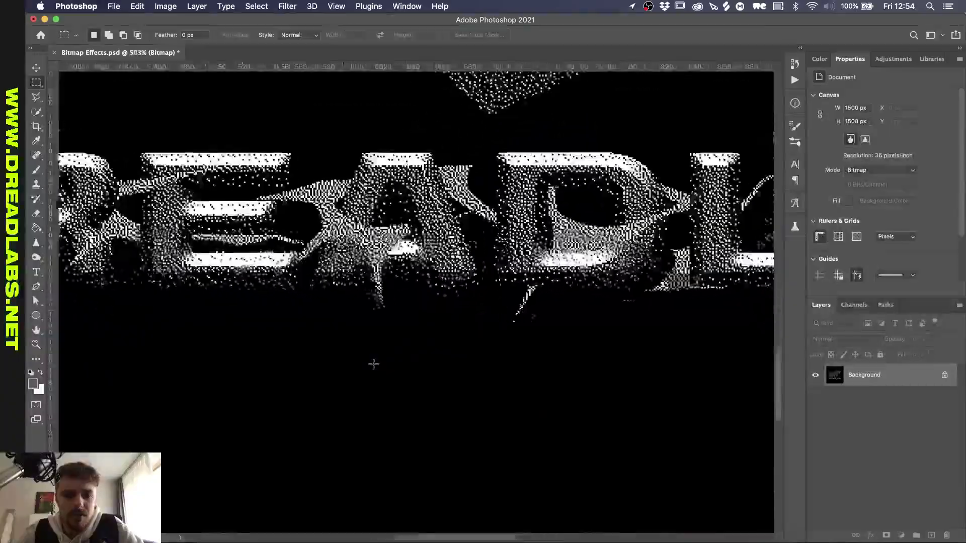
pyautogui.scroll(-8, 374, 364)
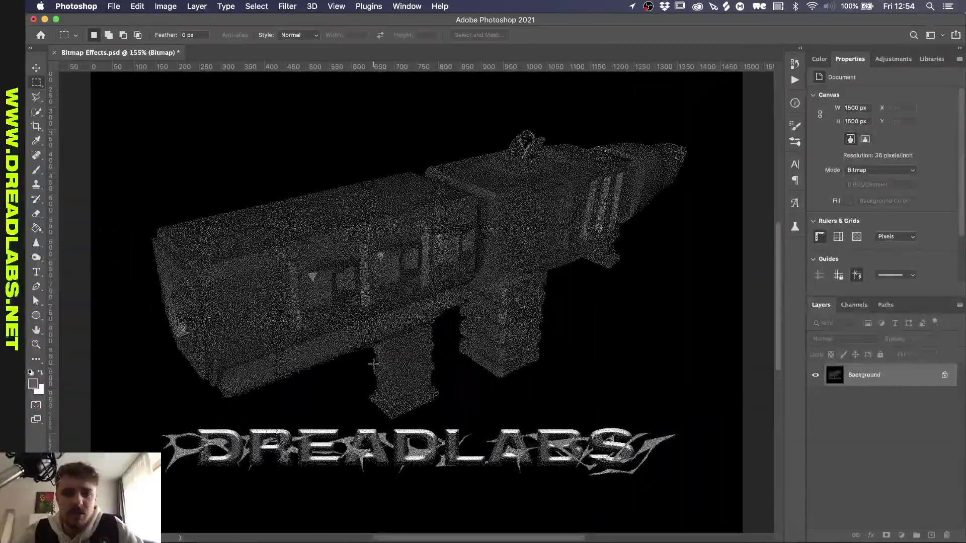
pyautogui.scroll(3, 373, 364)
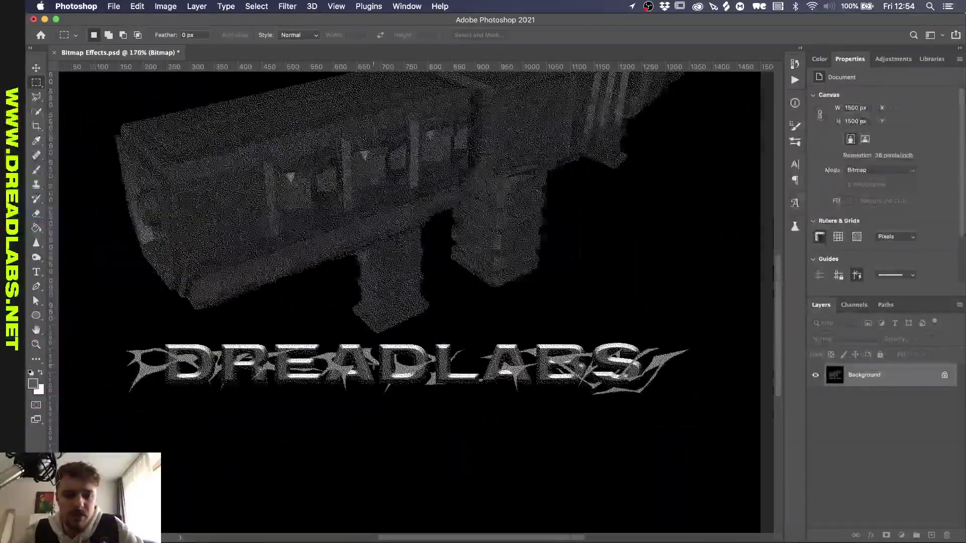
pyautogui.scroll(-1, 352, 315)
pyautogui.scroll(6, 352, 315)
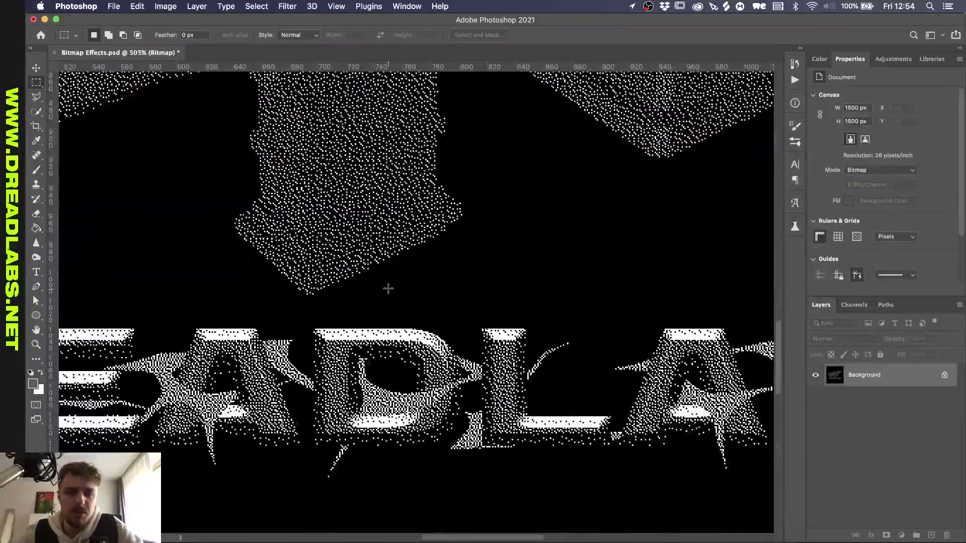
pyautogui.press('super+z')
pyautogui.scroll(-8, 389, 283)
pyautogui.click(165, 6)
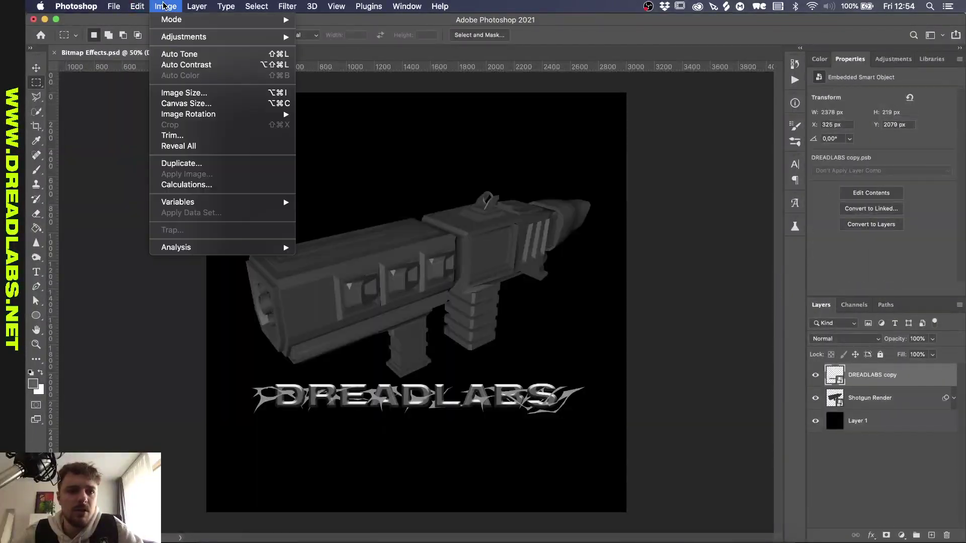
# Flatten and convert to a 6 pixels/inch Diffusion Dither bitmap, then zoom to check the dots.
pyautogui.moveTo(173, 20)
pyautogui.click(333, 23)
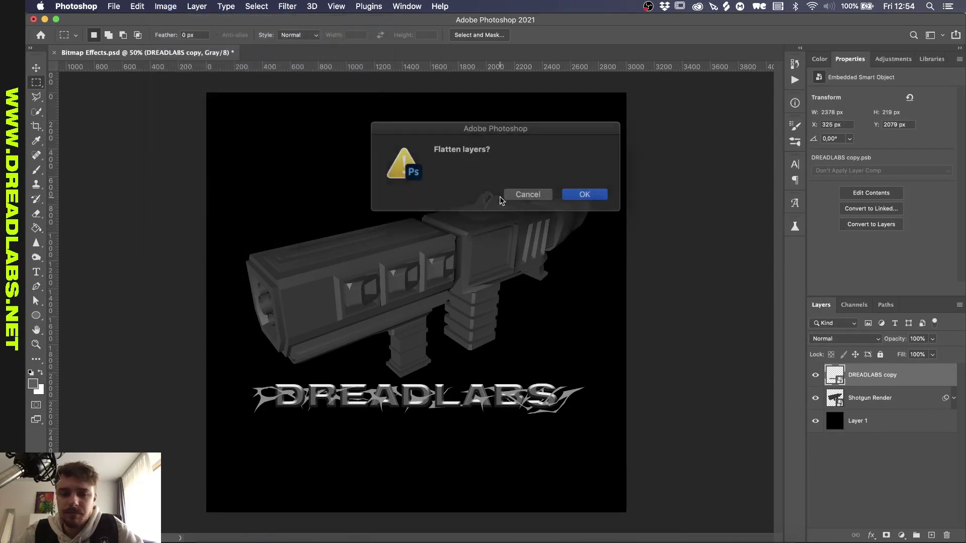
pyautogui.click(573, 194)
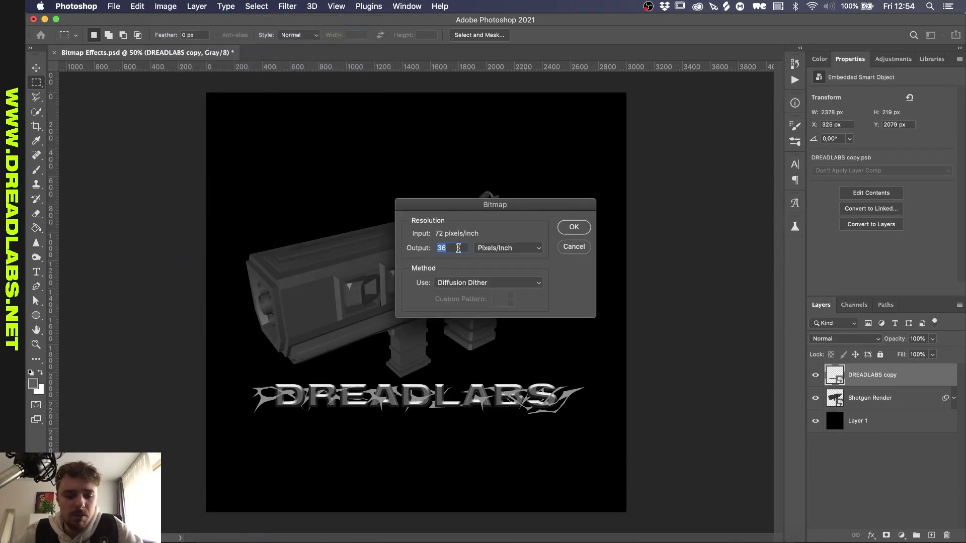
pyautogui.write('1')
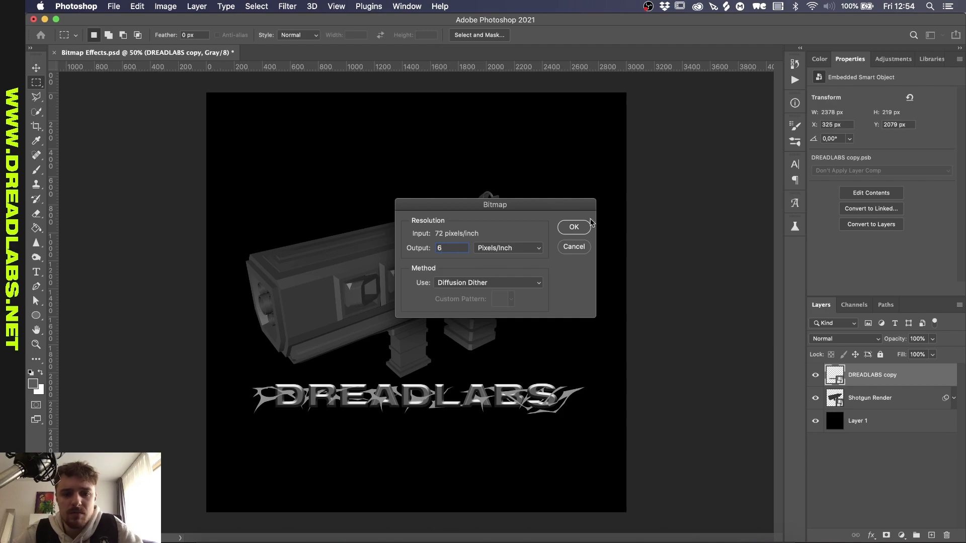
pyautogui.click(587, 231)
pyautogui.scroll(5, 398, 295)
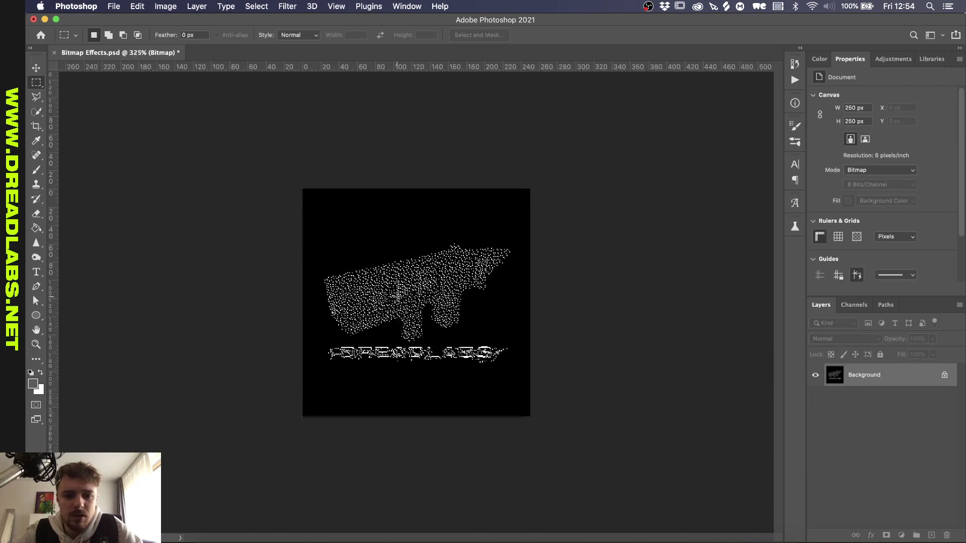
pyautogui.scroll(5, 397, 296)
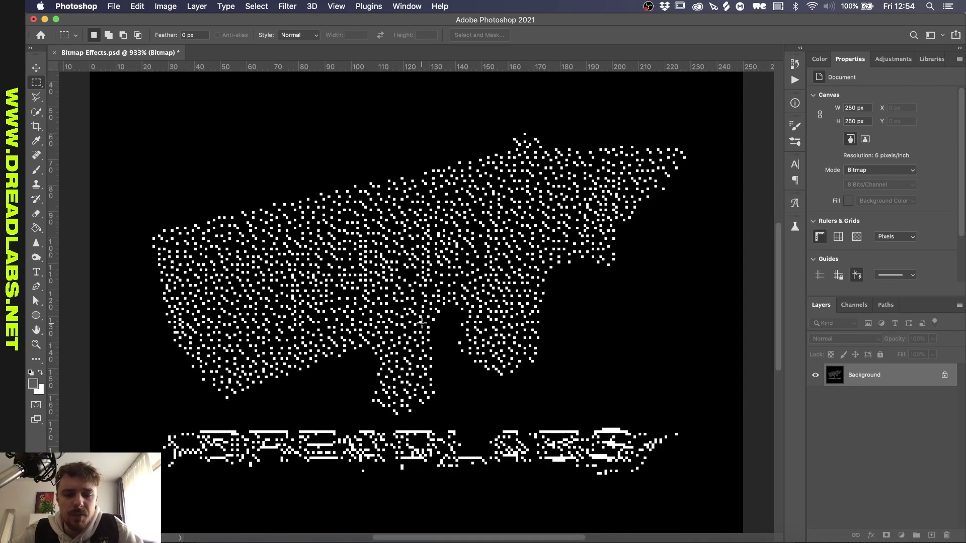
pyautogui.scroll(-3, 421, 324)
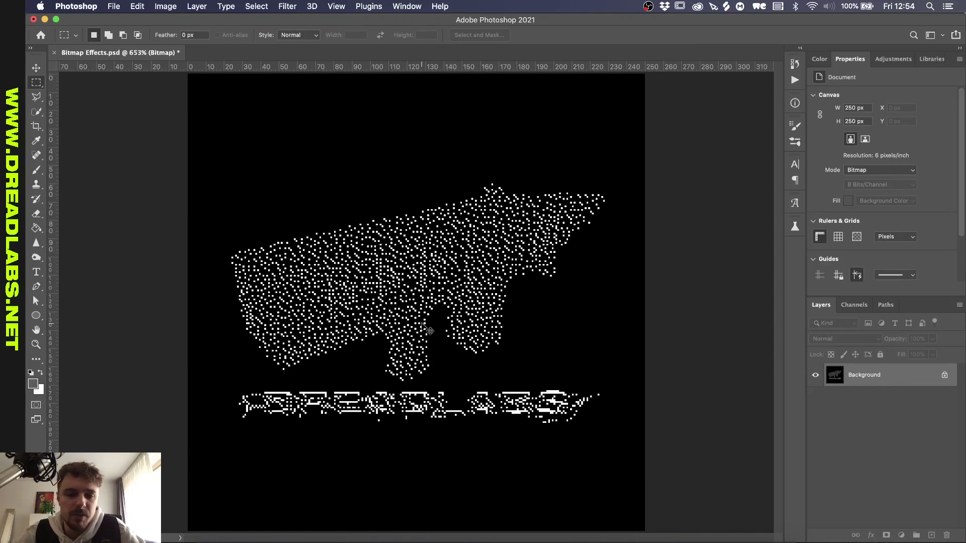
# Undo the dither and start a 72 pixels/inch bitmap conversion using Custom Pattern.
pyautogui.press('super+z')
pyautogui.scroll(-2, 429, 330)
pyautogui.scroll(5, 430, 331)
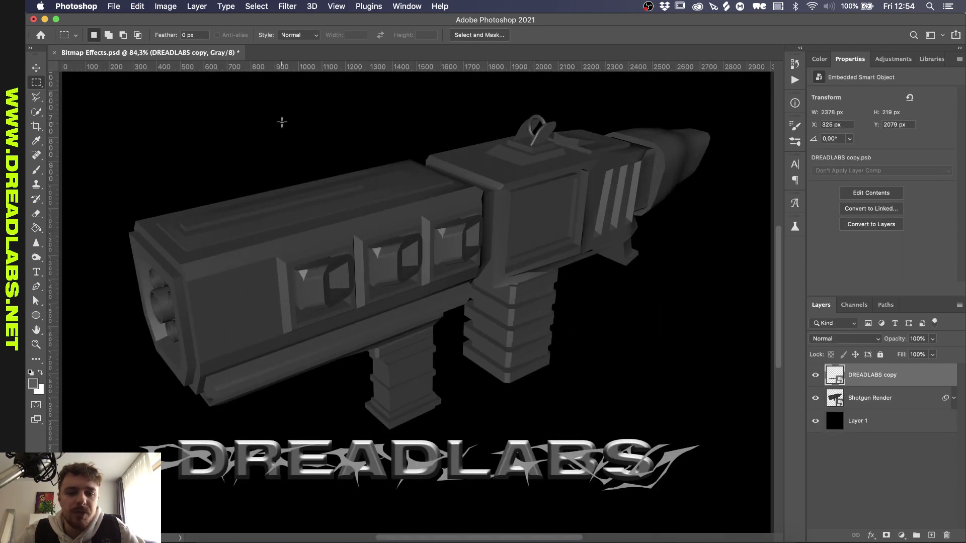
pyautogui.click(166, 7)
pyautogui.moveTo(251, 20)
pyautogui.click(317, 23)
pyautogui.click(504, 283)
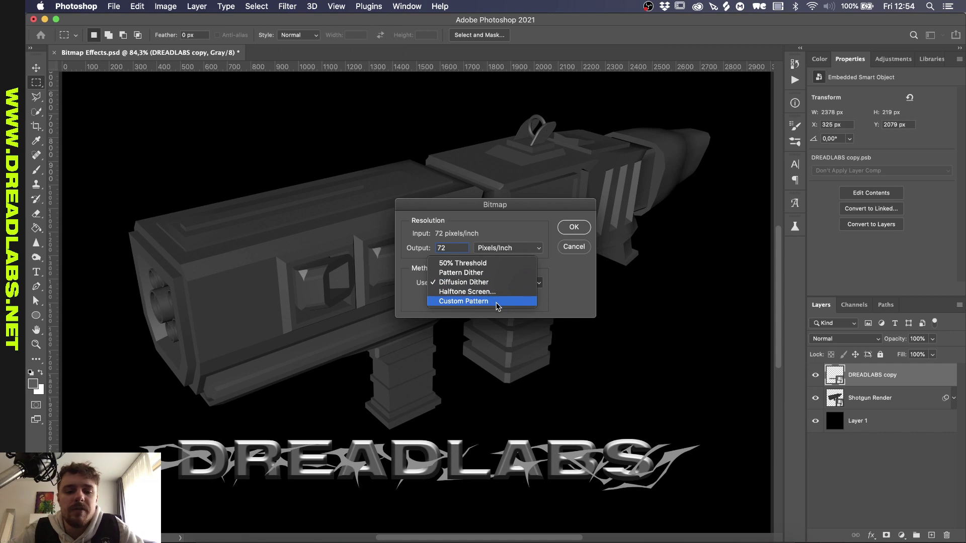
pyautogui.click(480, 302)
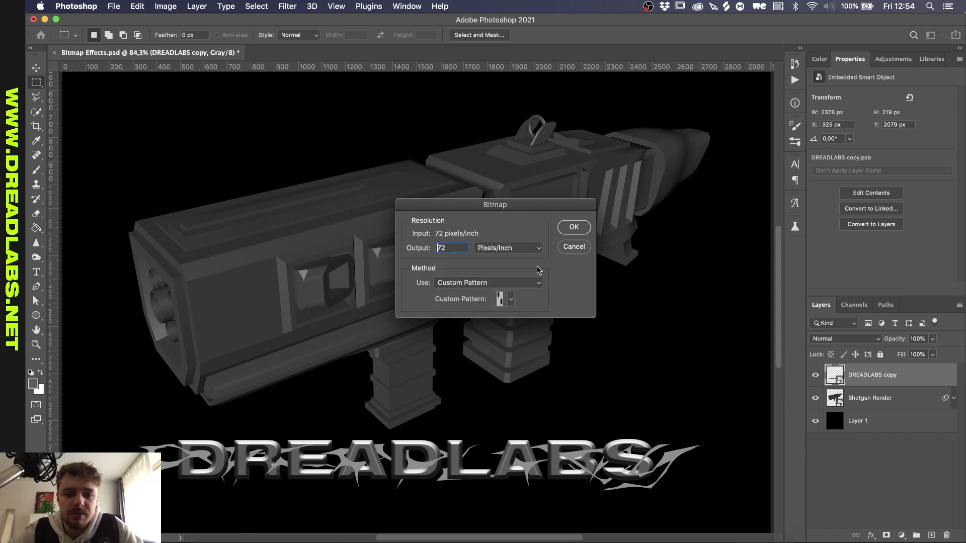
# Choose the first pattern thumbnail, apply the conversion, and fit the canvas in view.
pyautogui.click(511, 300)
pyautogui.scroll(-5, 500, 342)
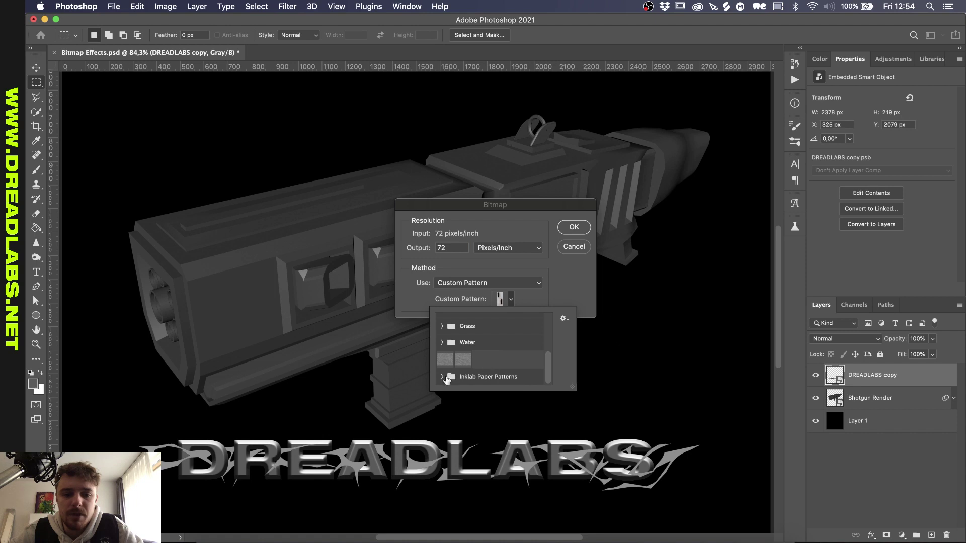
pyautogui.scroll(5, 501, 355)
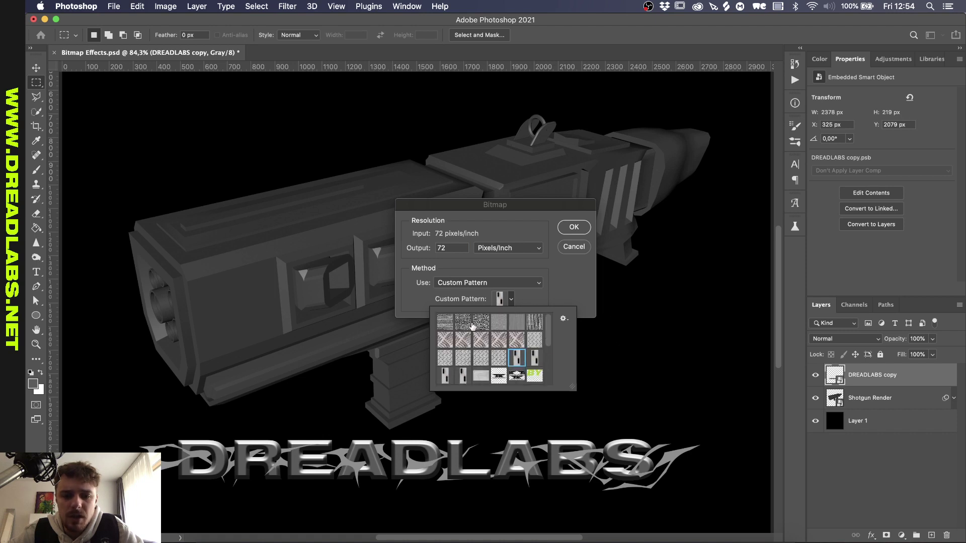
pyautogui.click(444, 322)
pyautogui.click(464, 324)
pyautogui.click(442, 325)
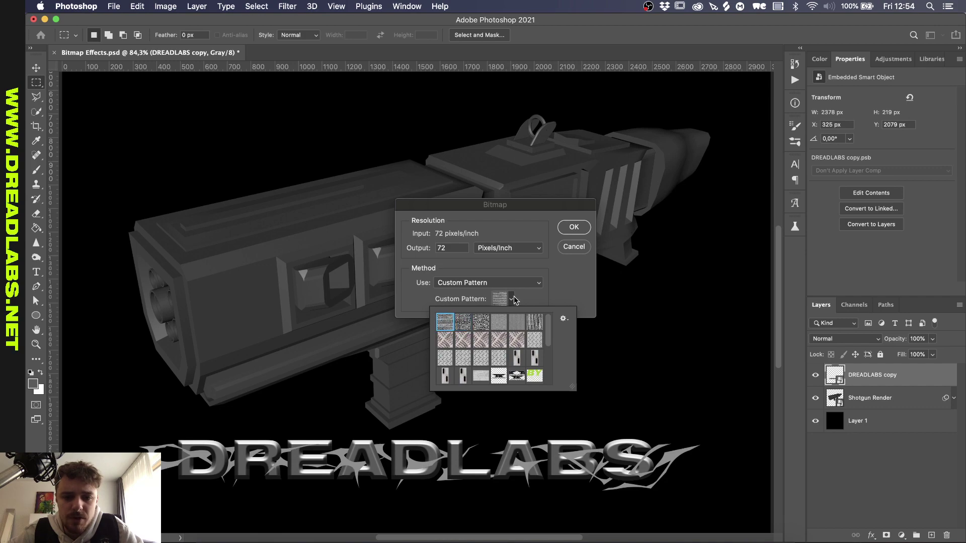
pyautogui.click(514, 300)
pyautogui.click(573, 228)
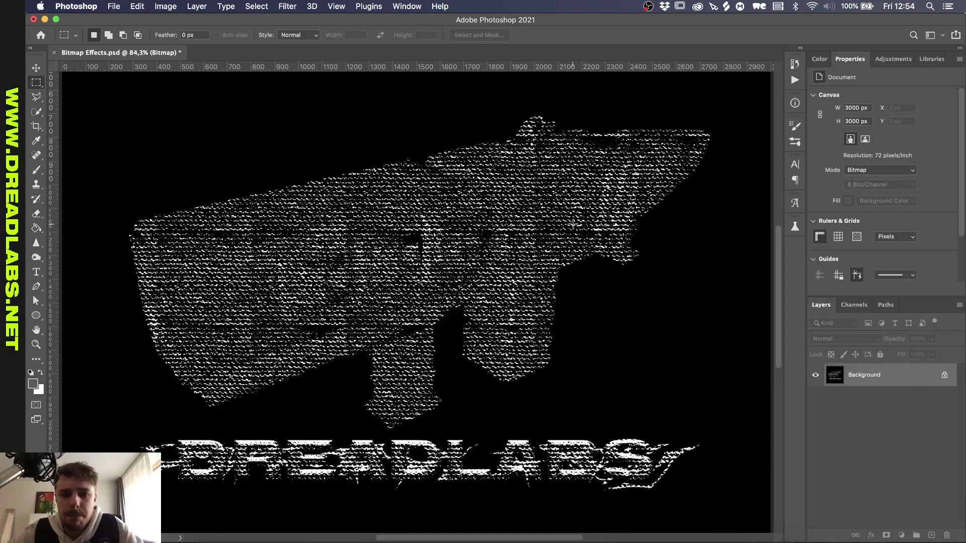
pyautogui.press('super+minus')
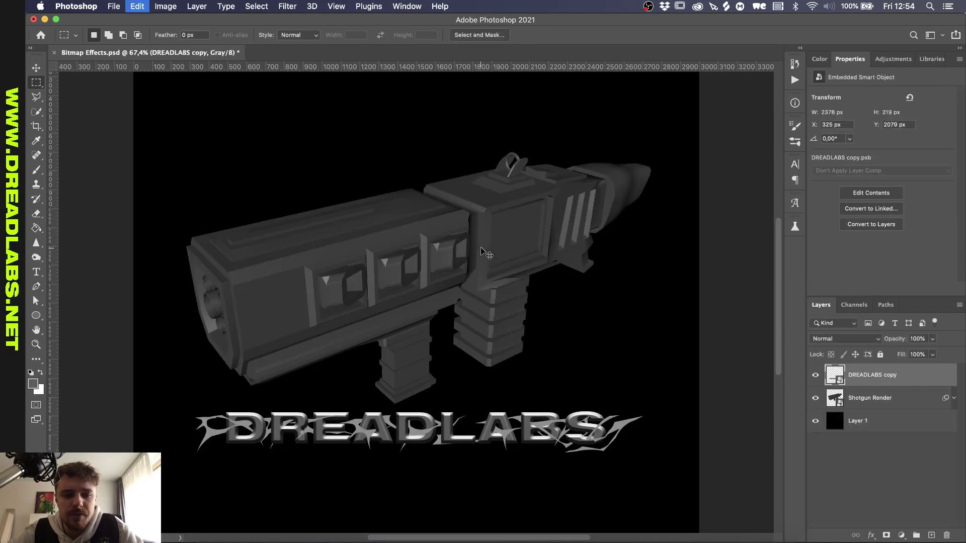
# Reconvert with the diagonal crosshatch custom pattern and pan around to inspect the result.
pyautogui.click(197, 6)
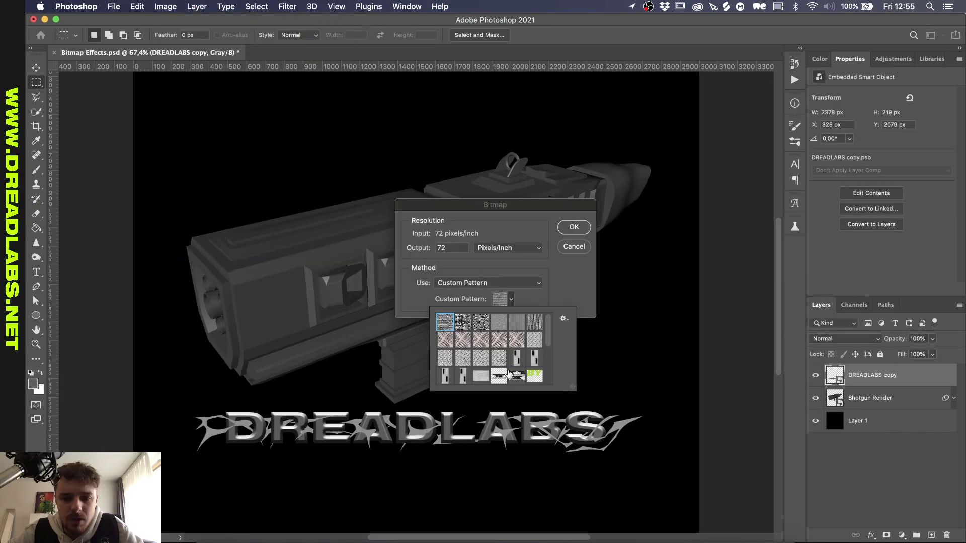
pyautogui.click(498, 359)
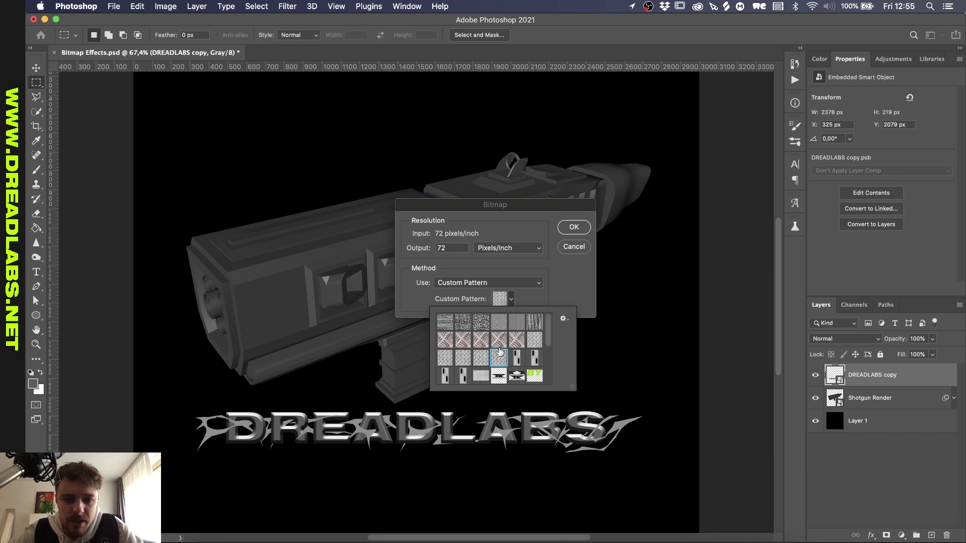
pyautogui.click(497, 340)
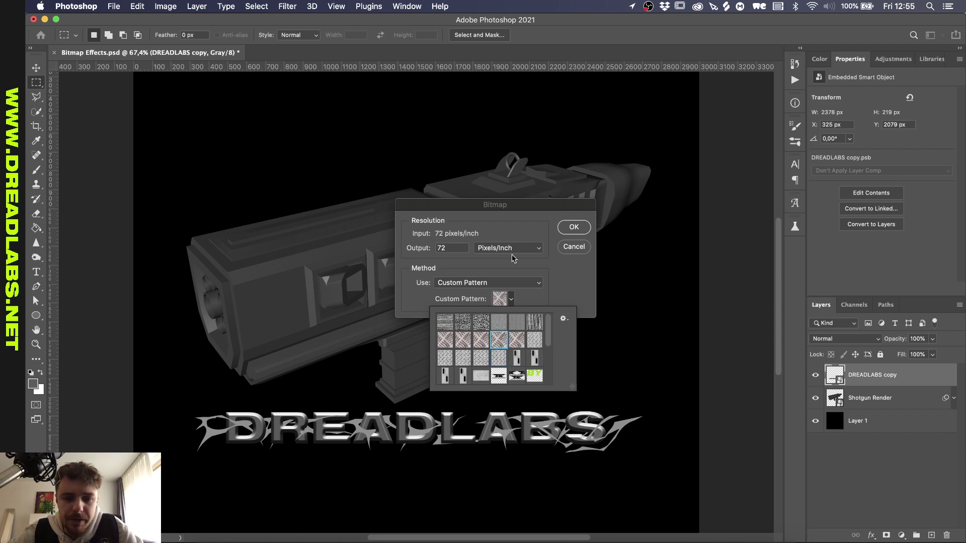
pyautogui.click(573, 228)
pyautogui.scroll(5, 421, 305)
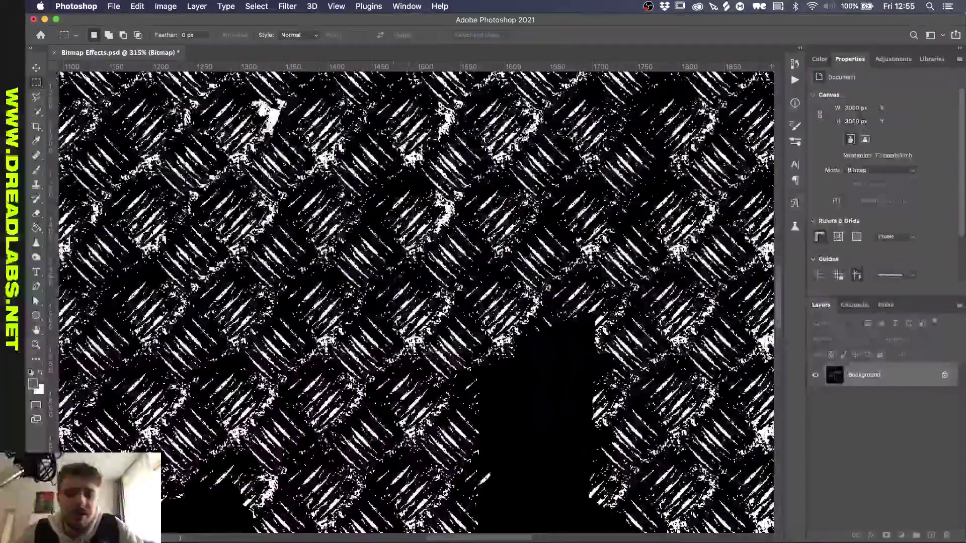
pyautogui.scroll(-5, 347, 246)
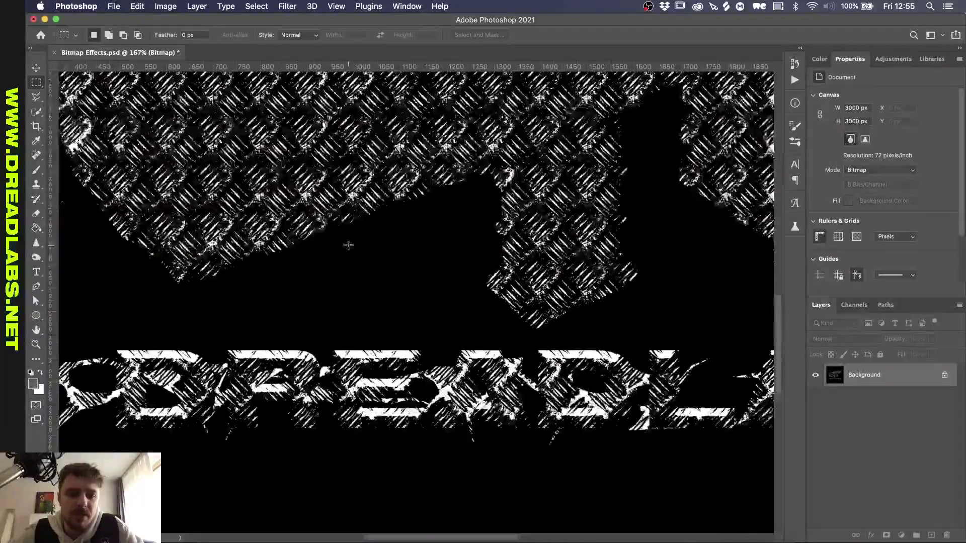
pyautogui.scroll(-4, 348, 246)
pyautogui.scroll(2, 455, 304)
pyautogui.scroll(-5, 456, 304)
pyautogui.hscroll(1, 668, 345)
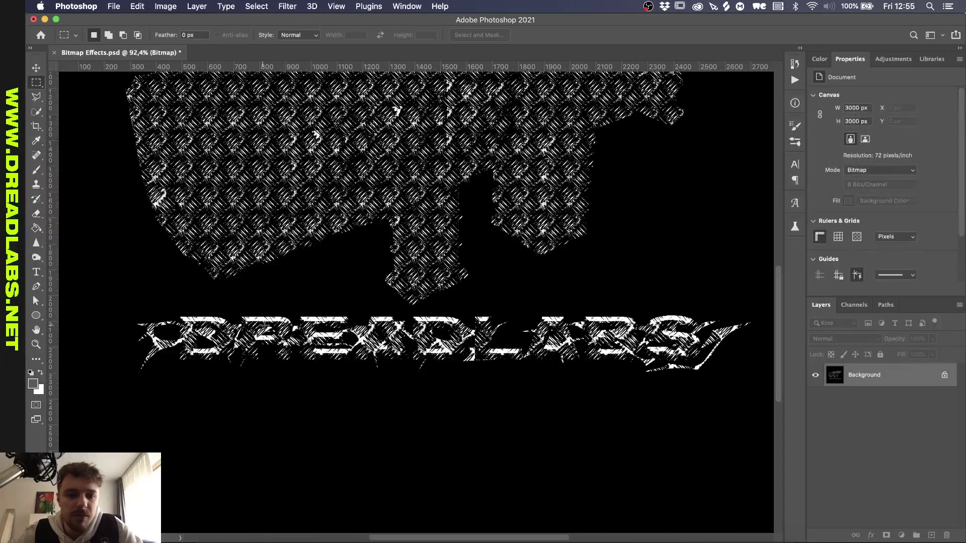
pyautogui.scroll(-2, 267, 328)
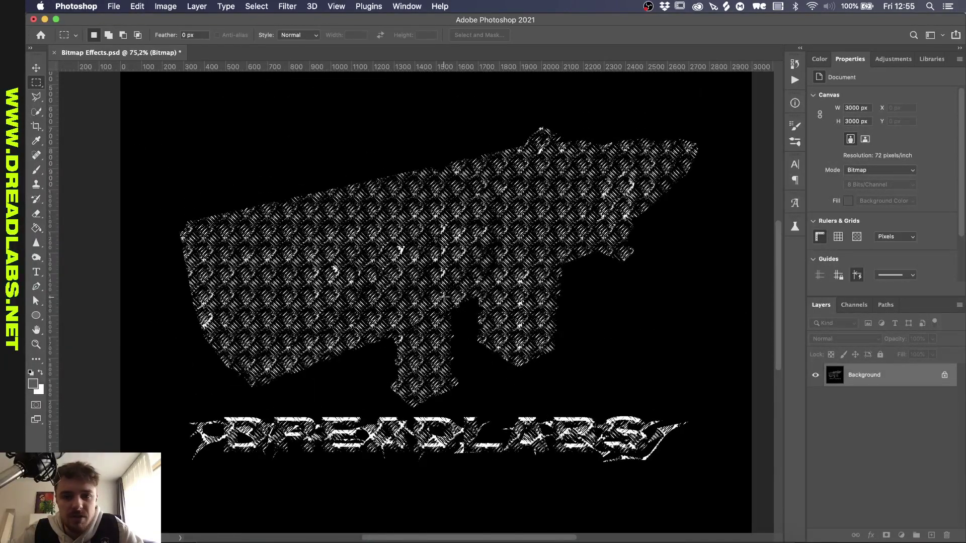
pyautogui.scroll(1, 444, 296)
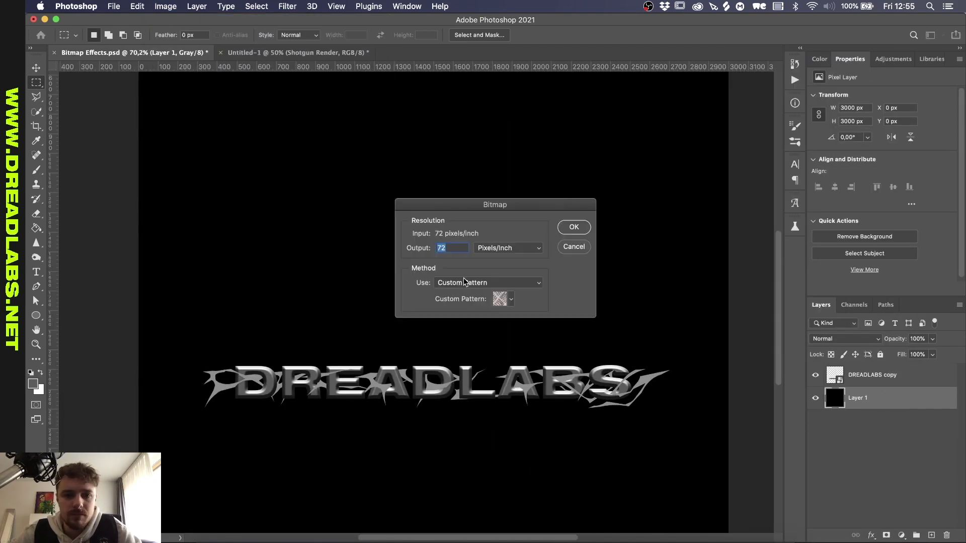
# Convert the separate shotgun document to Grayscale, discarding colour information.
pyautogui.click(472, 279)
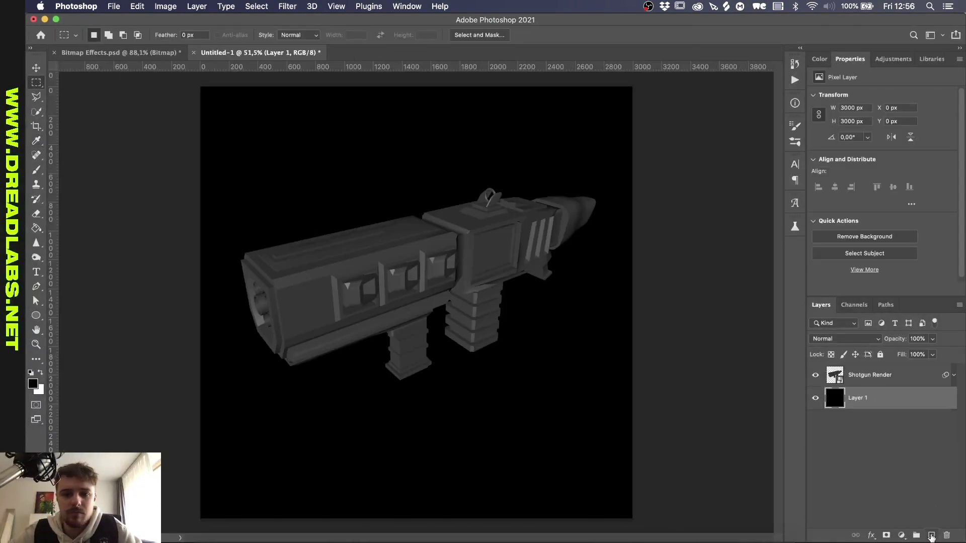
pyautogui.click(165, 6)
pyautogui.moveTo(270, 20)
pyautogui.click(325, 33)
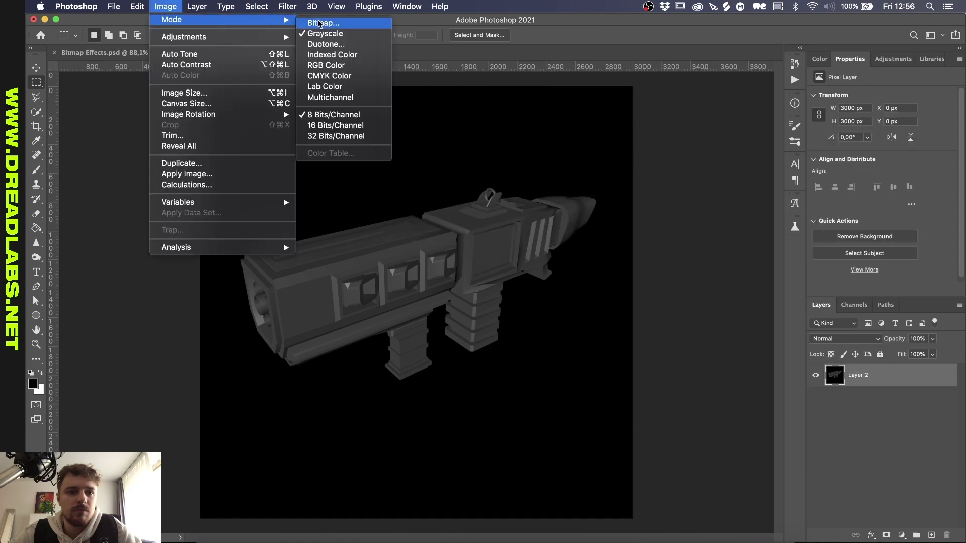
pyautogui.click(320, 23)
# Try a Halftone Screen bitmap conversion of the shotgun.
pyautogui.click(483, 282)
pyautogui.click(463, 291)
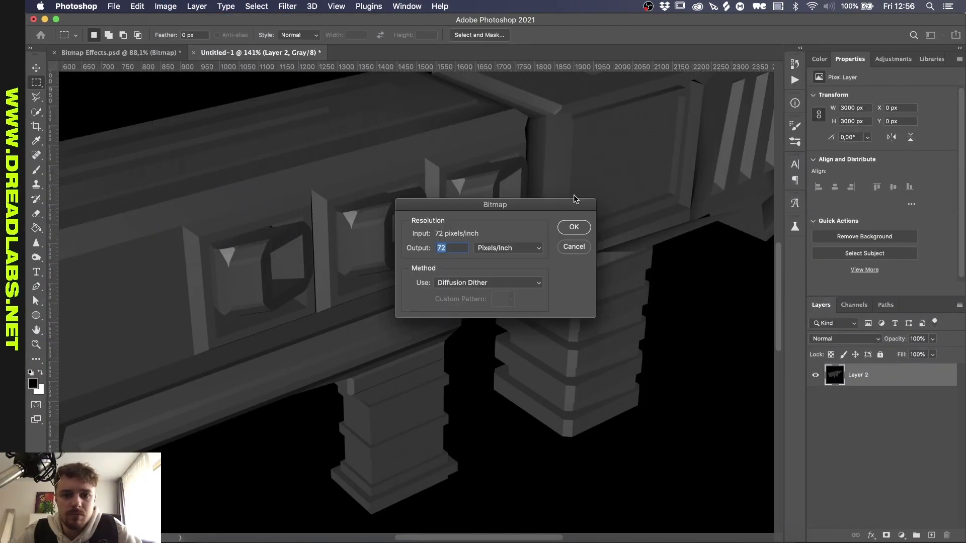
pyautogui.click(489, 283)
pyautogui.click(463, 294)
pyautogui.click(570, 227)
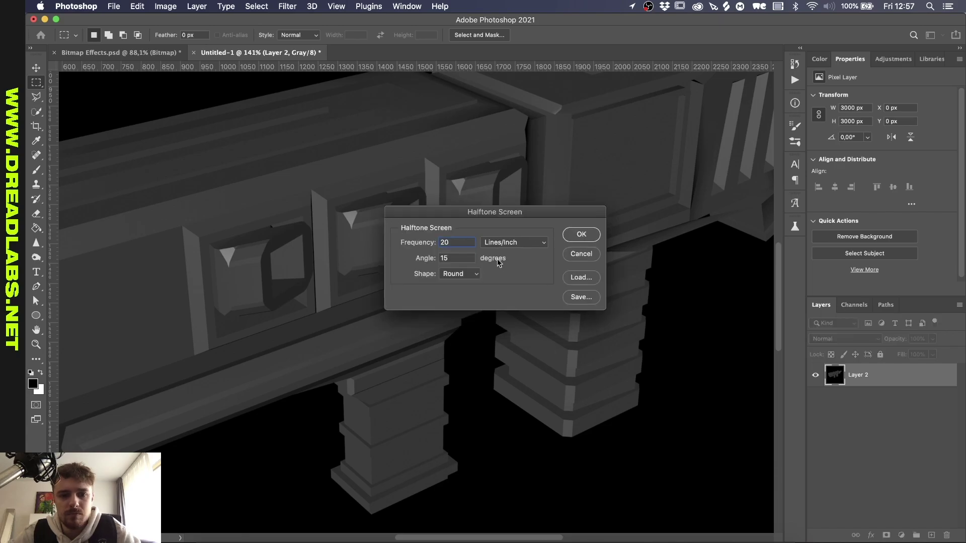
pyautogui.click(581, 234)
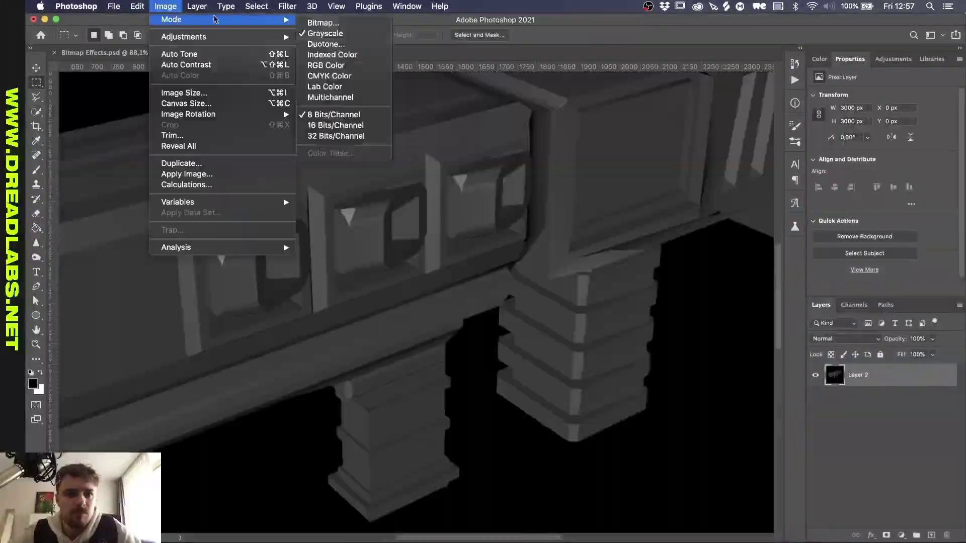
# Flatten and convert to a Halftone Screen bitmap at frequency 5 with Diamond shape.
pyautogui.click(323, 23)
pyautogui.click(571, 226)
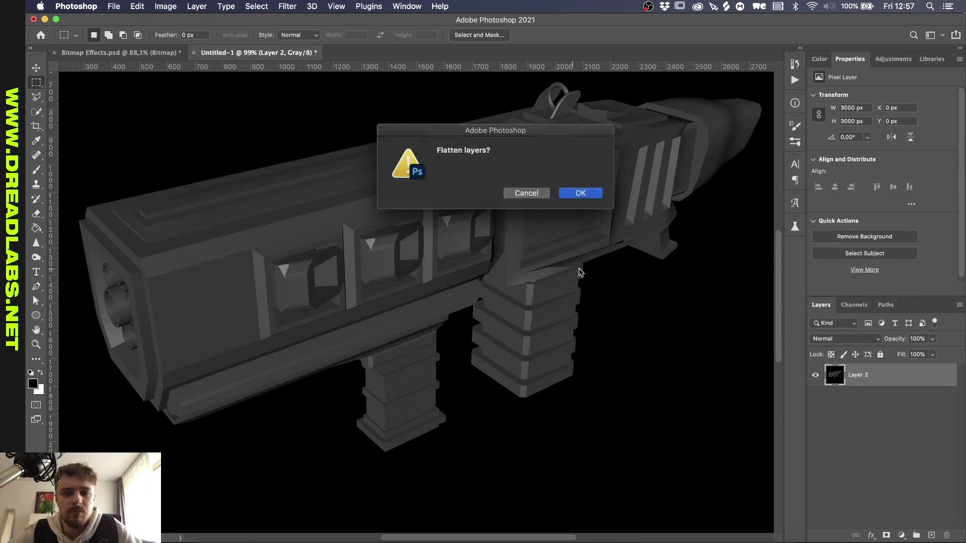
pyautogui.click(579, 192)
pyautogui.click(482, 283)
pyautogui.click(482, 282)
pyautogui.press('Return')
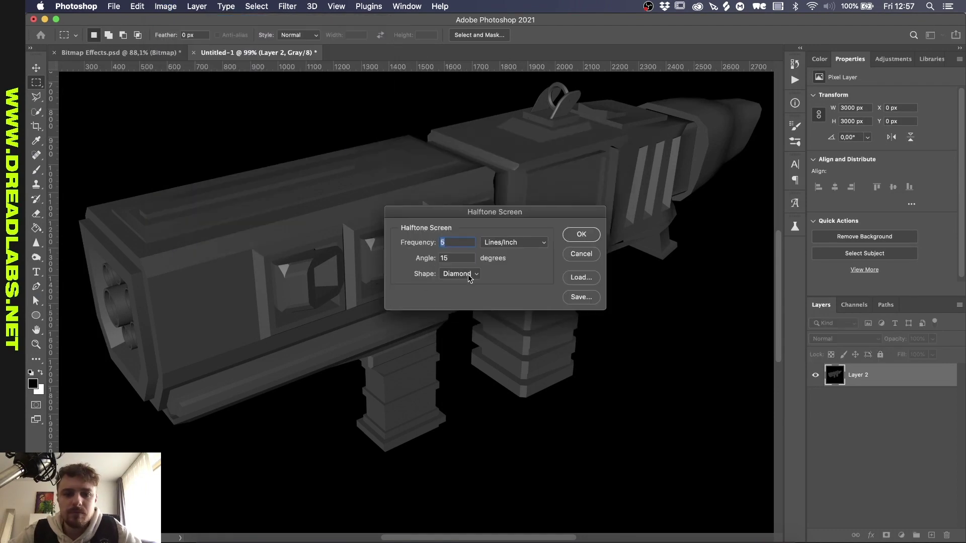
pyautogui.write('8')
pyautogui.click(460, 274)
pyautogui.click(459, 306)
pyautogui.press('Return')
# Paste the halftone shotgun into the composite as a new layer and access its blend modes.
pyautogui.scroll(-3, 691, 361)
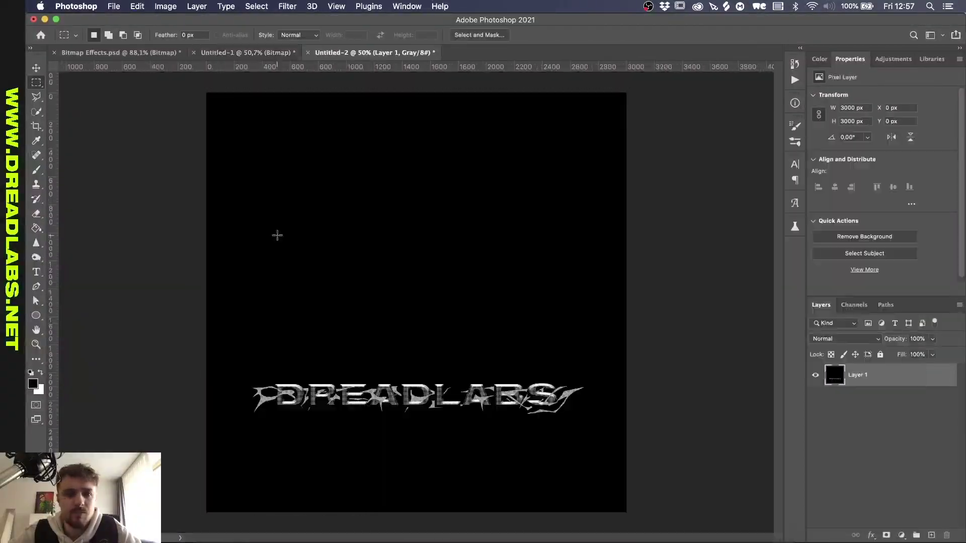
pyautogui.press('super+v')
pyautogui.click(845, 338)
pyautogui.click(825, 410)
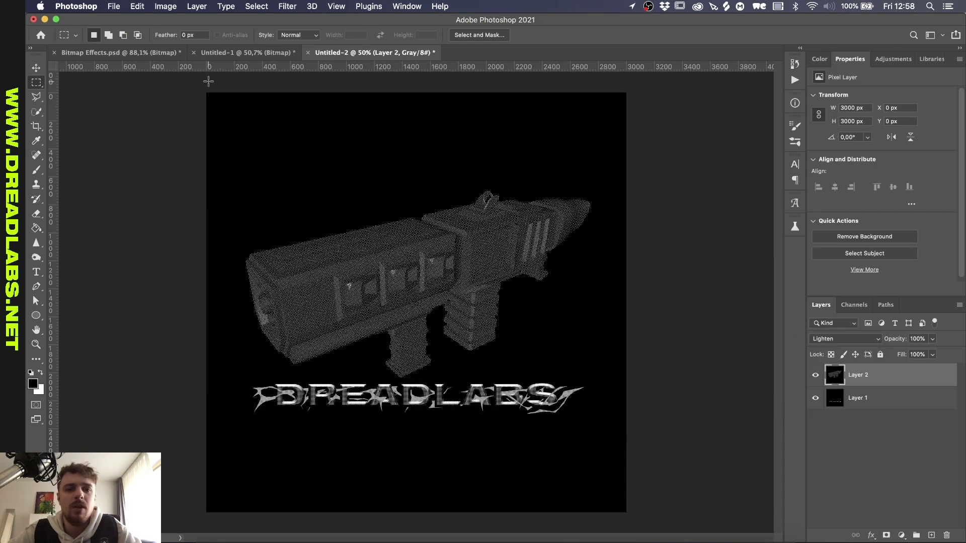
pyautogui.click(242, 53)
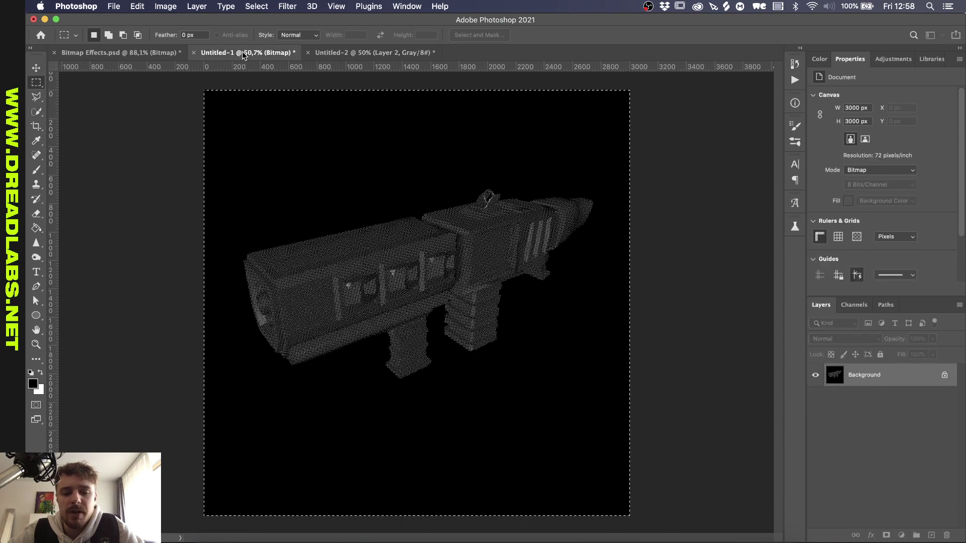
pyautogui.click(353, 53)
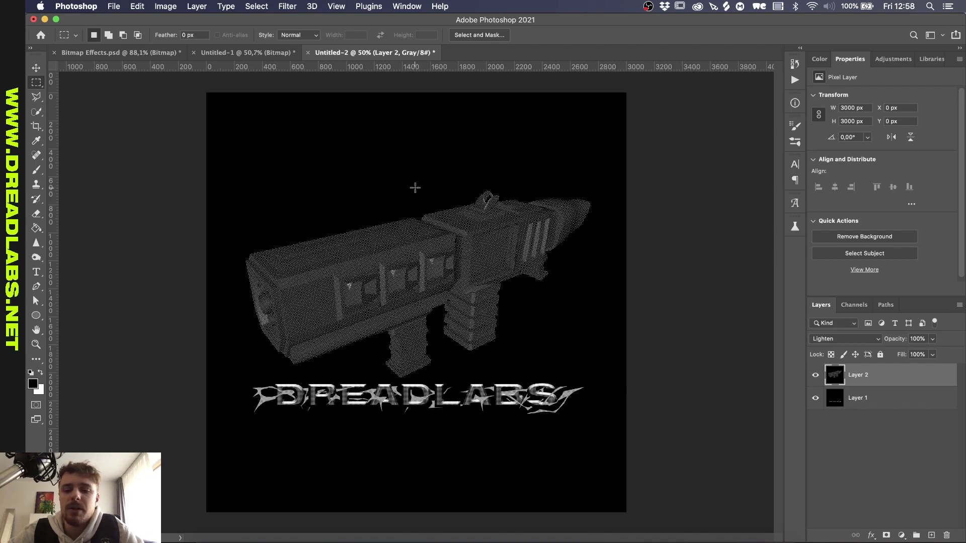
pyautogui.scroll(5, 415, 188)
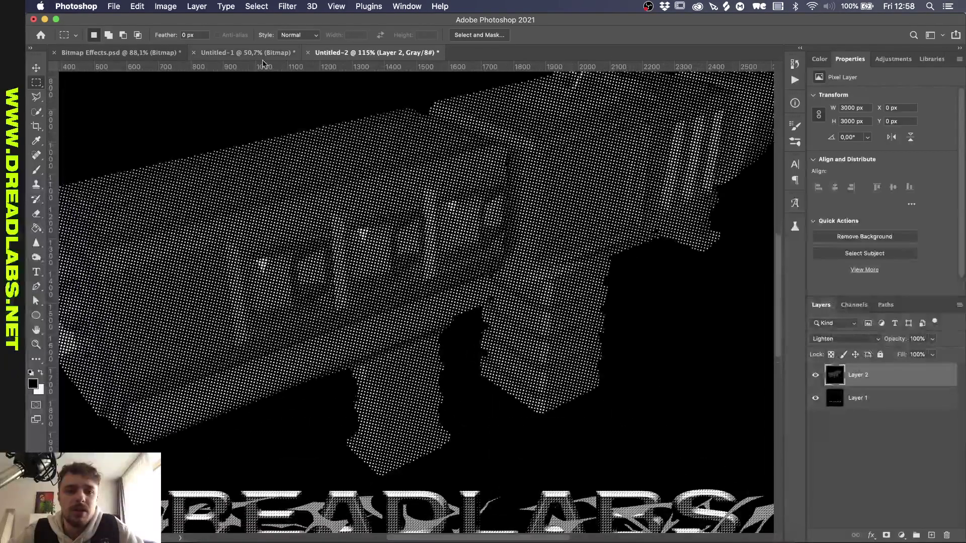
pyautogui.click(259, 53)
# Undo the bitmap and reconvert the shotgun with a Cross-shaped halftone screen.
pyautogui.press('super+z')
pyautogui.press('super+z')
pyautogui.scroll(4, 330, 182)
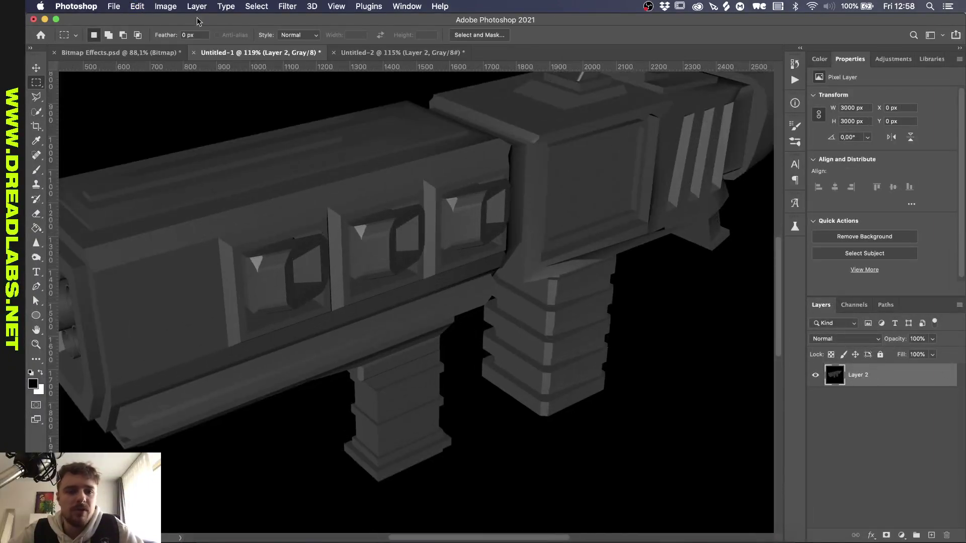
pyautogui.click(165, 6)
pyautogui.moveTo(201, 18)
pyautogui.click(326, 29)
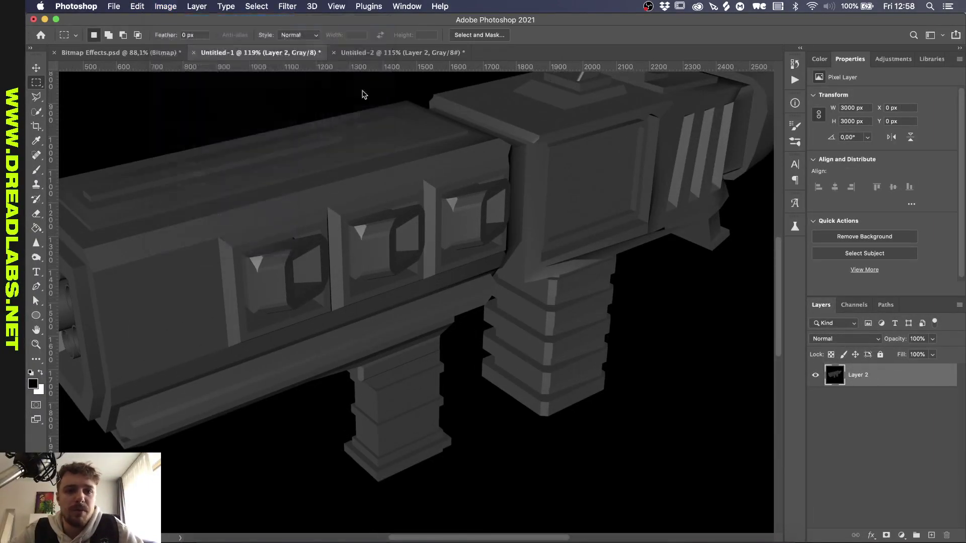
pyautogui.click(579, 193)
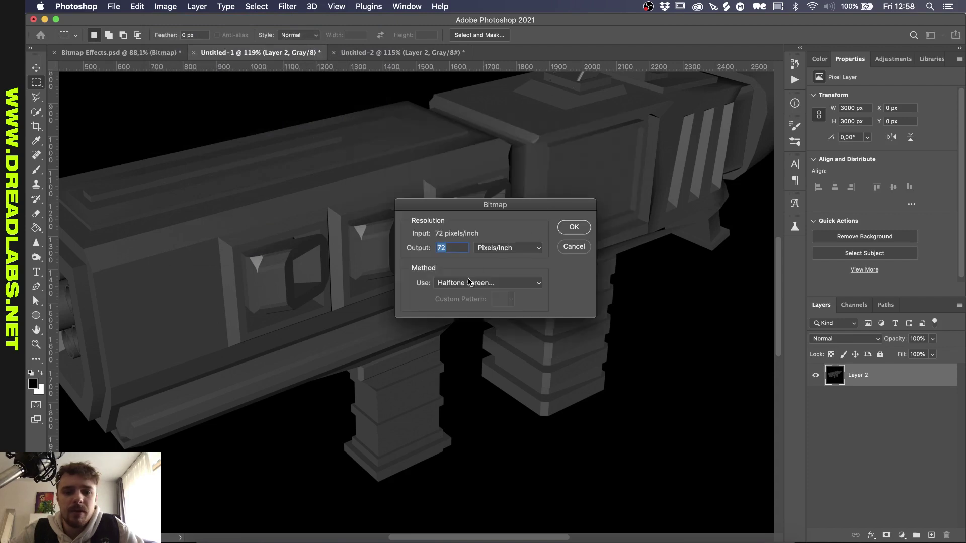
pyautogui.click(468, 282)
pyautogui.click(558, 288)
pyautogui.click(574, 228)
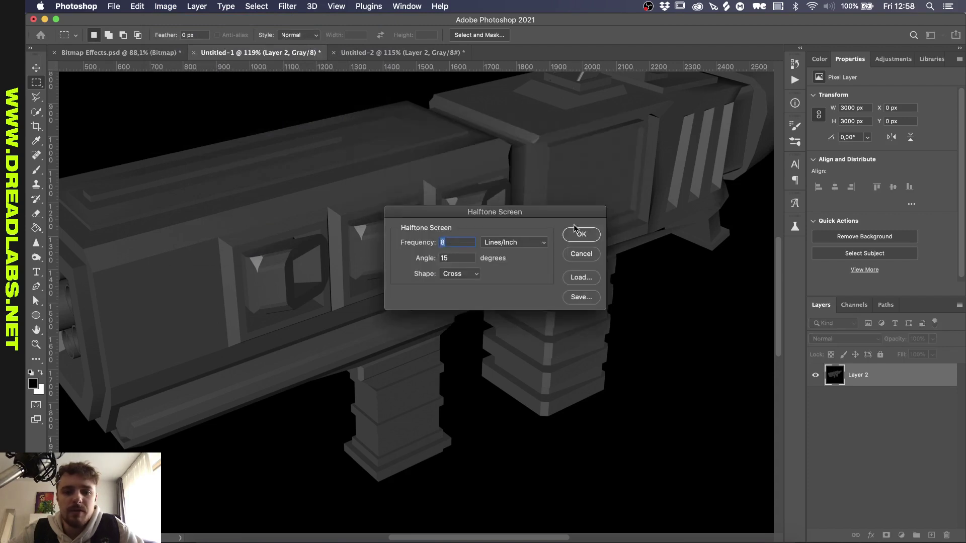
pyautogui.click(457, 273)
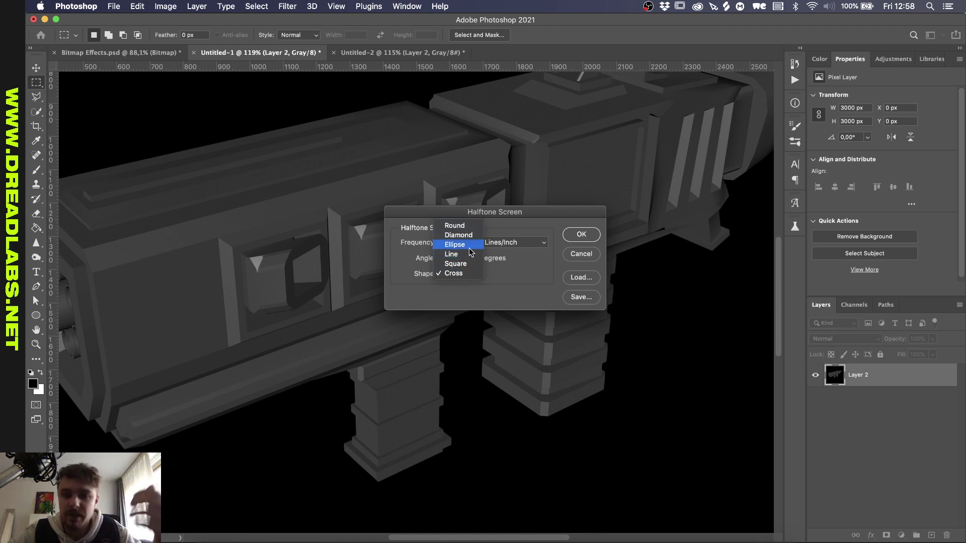
pyautogui.press('Escape')
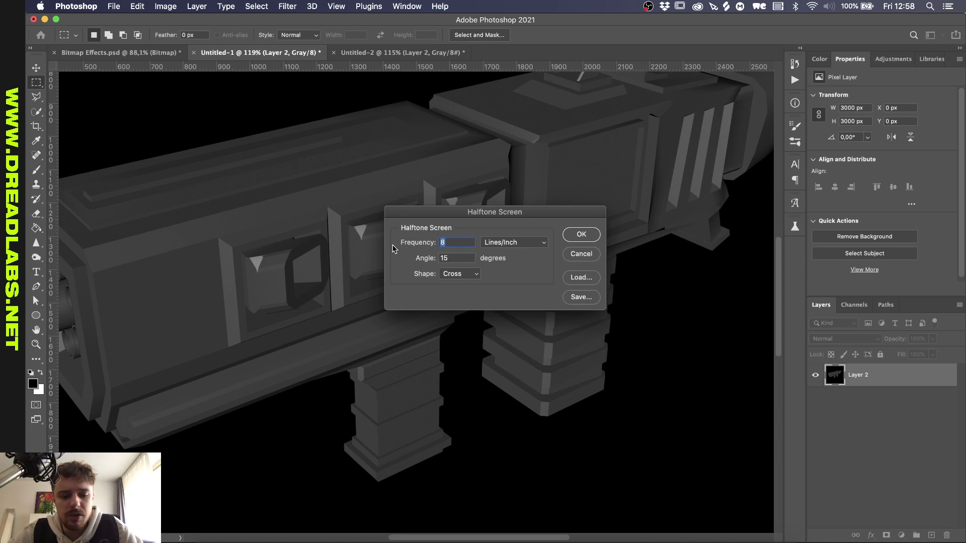
pyautogui.click(582, 236)
# Undo again and reconvert the shotgun with a Round-dot halftone screen.
pyautogui.scroll(4, 433, 224)
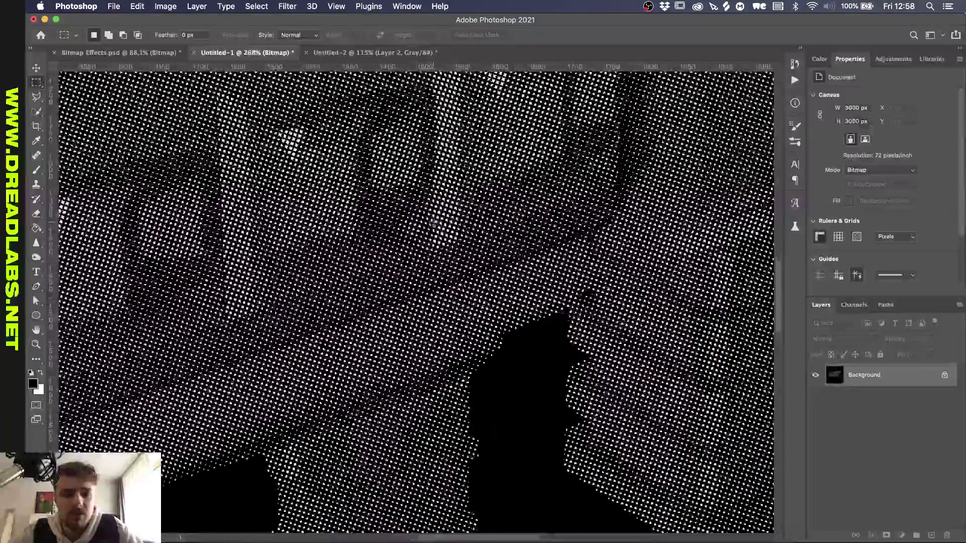
pyautogui.press('super+z')
pyautogui.click(199, 6)
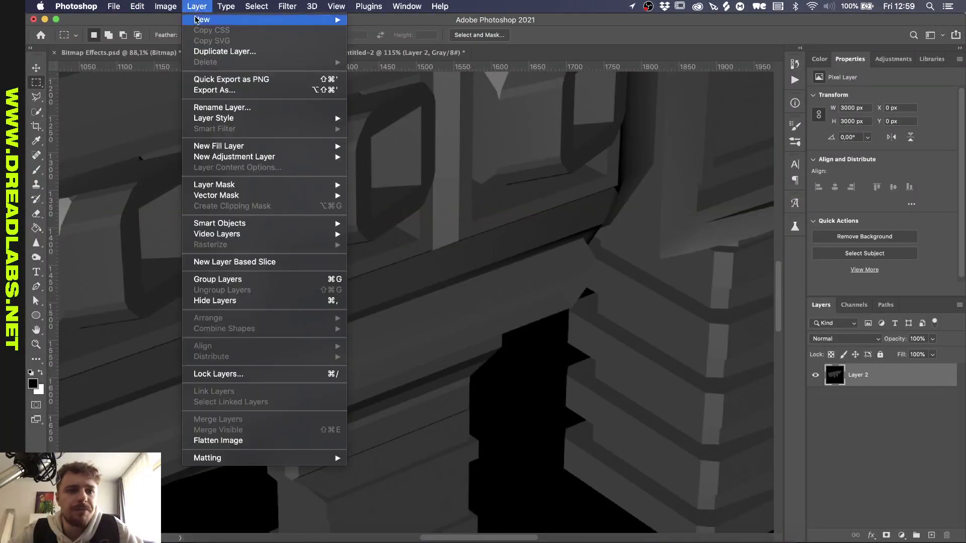
pyautogui.moveTo(274, 8)
pyautogui.moveTo(166, 6)
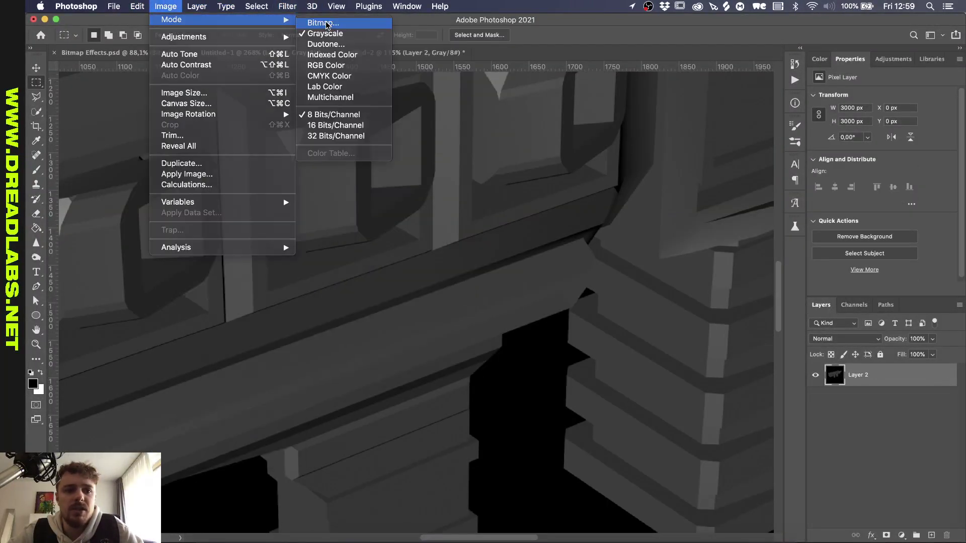
pyautogui.click(322, 20)
pyautogui.click(580, 193)
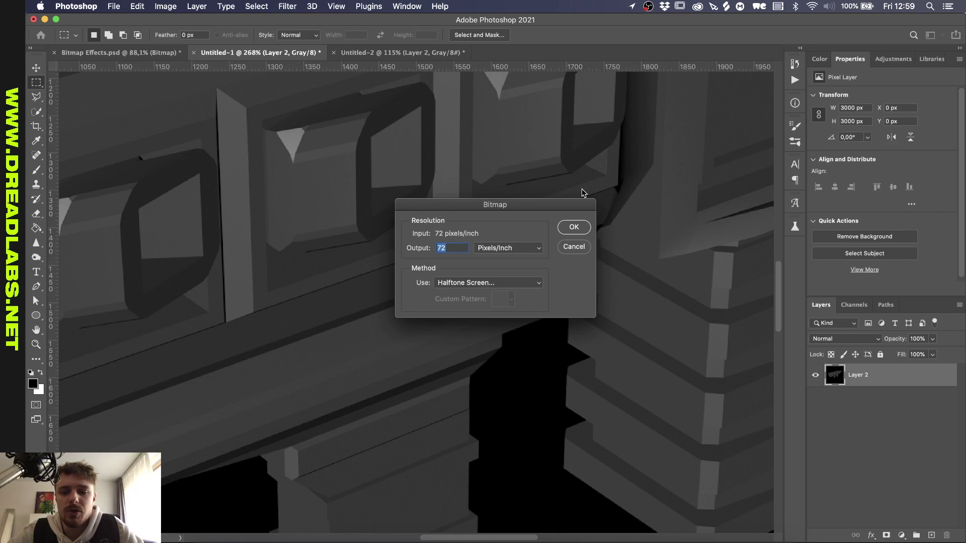
pyautogui.click(503, 282)
pyautogui.click(577, 228)
pyautogui.click(574, 228)
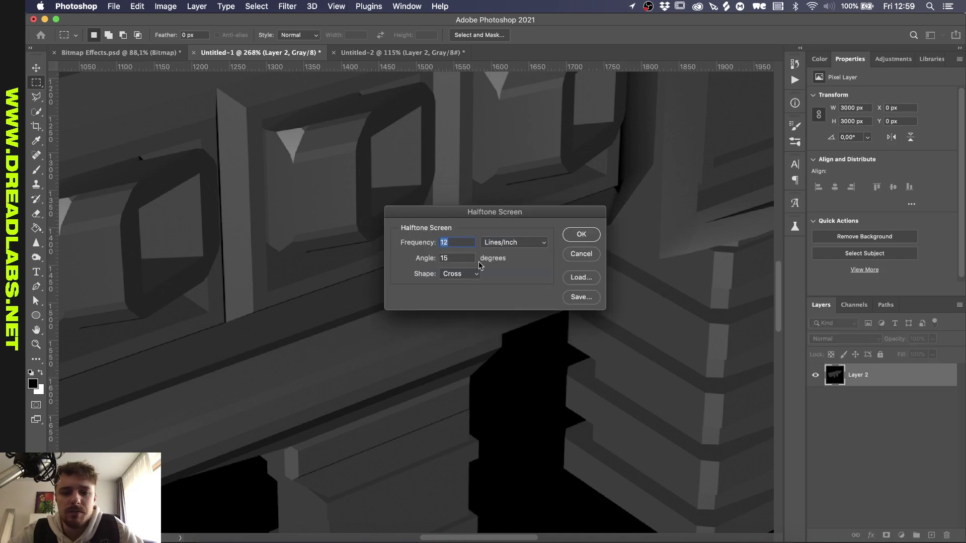
pyautogui.click(470, 274)
pyautogui.click(461, 227)
pyautogui.click(582, 234)
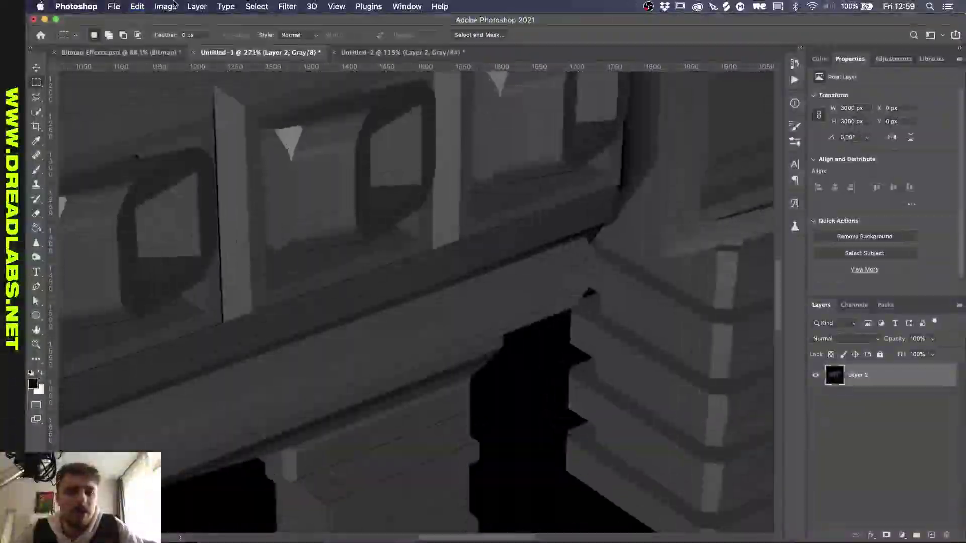
# Begin another halftone bitmap conversion, browsing the options for the Line shape.
pyautogui.click(165, 7)
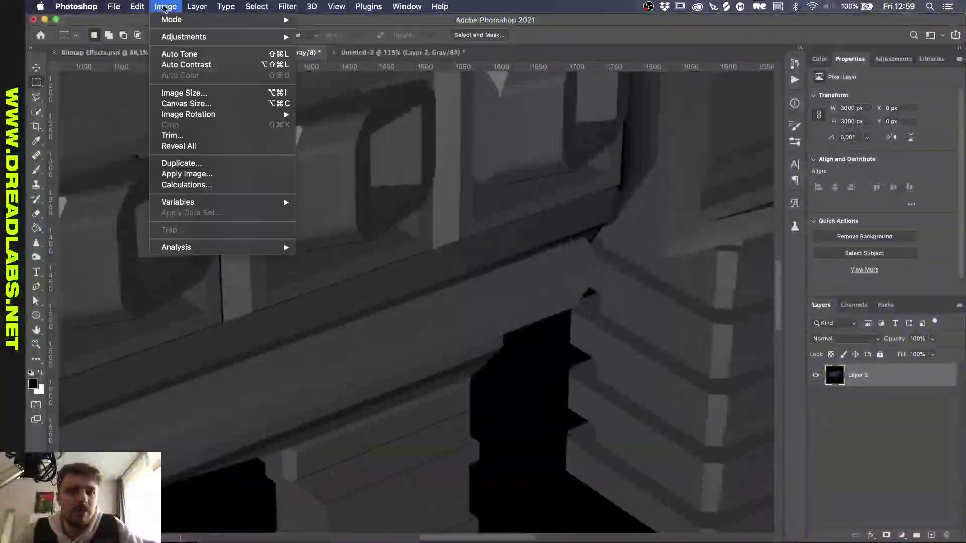
pyautogui.moveTo(171, 19)
pyautogui.click(317, 21)
pyautogui.click(459, 282)
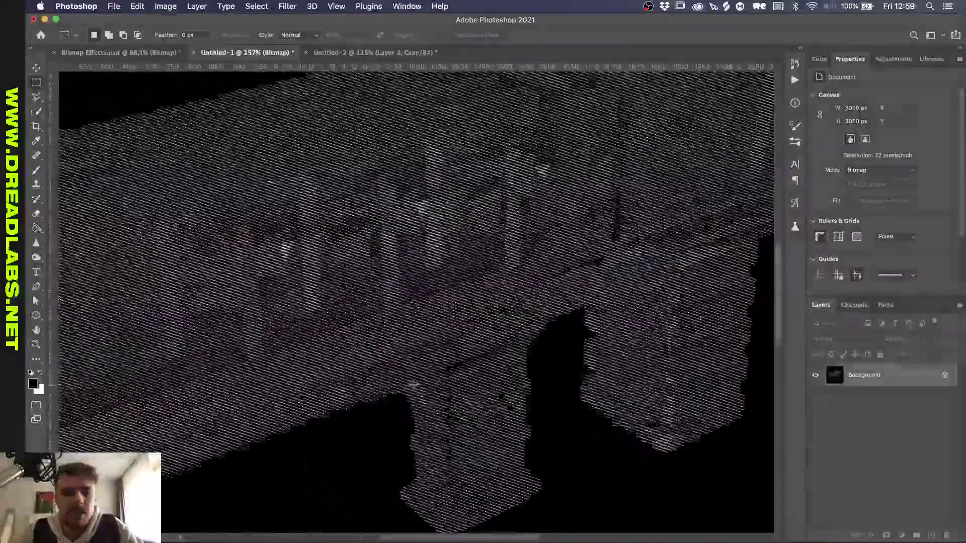
pyautogui.scroll(6, 414, 386)
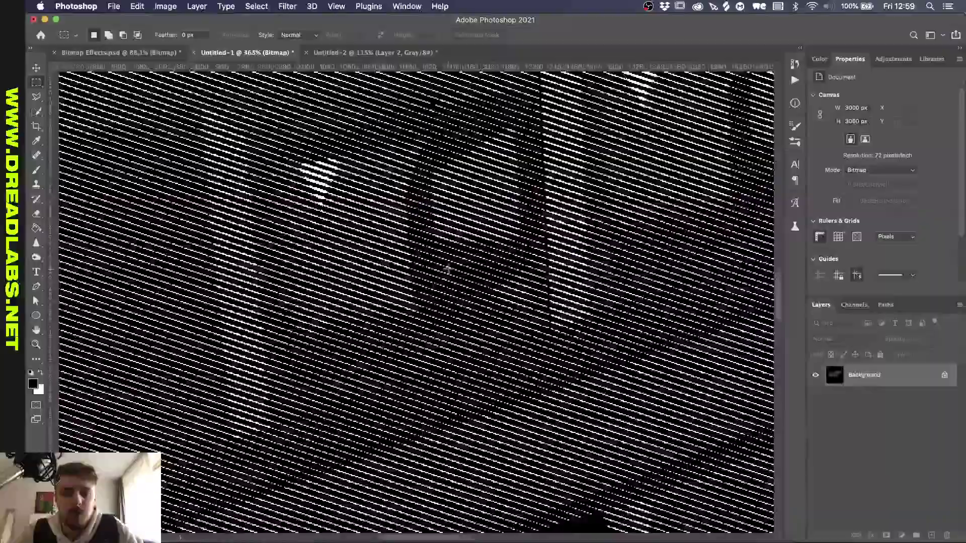
pyautogui.scroll(-5, 447, 269)
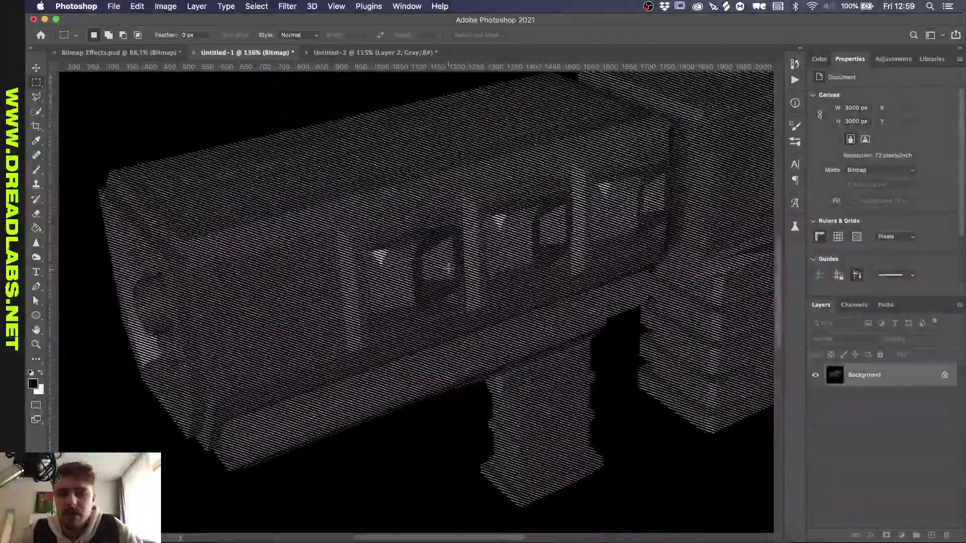
pyautogui.scroll(-3, 447, 269)
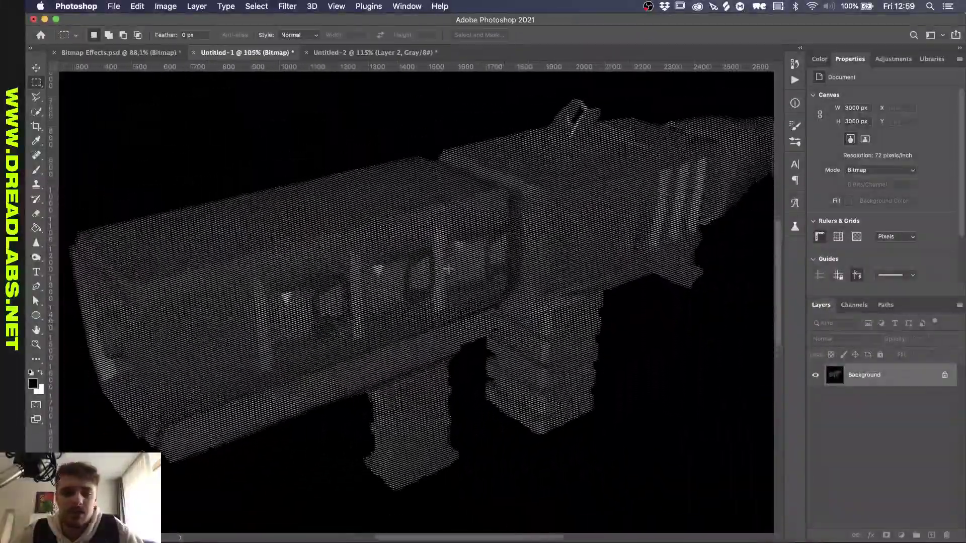
pyautogui.scroll(-1, 447, 269)
pyautogui.scroll(1, 448, 269)
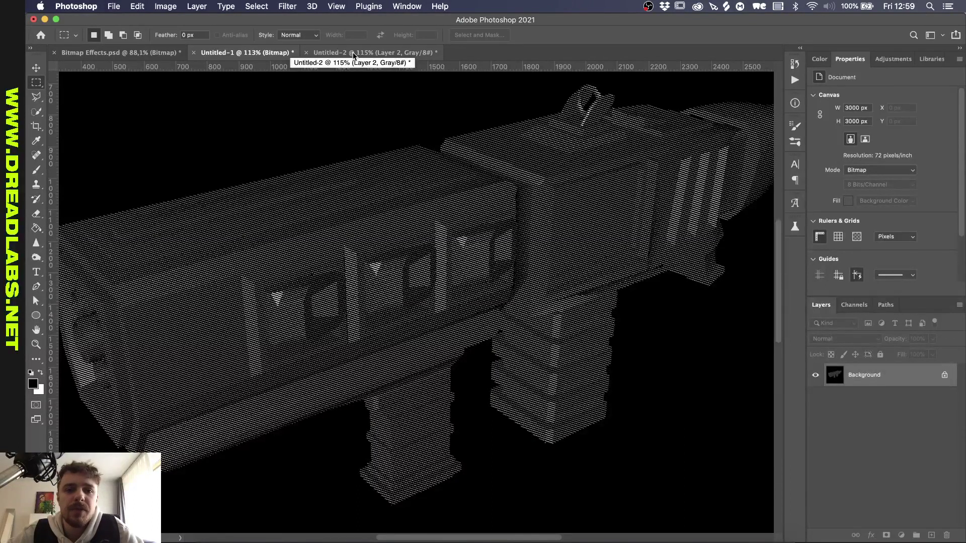
# In Untitled-2, convert the shotgun's Layer 2 into a Smart Object.
pyautogui.click(354, 53)
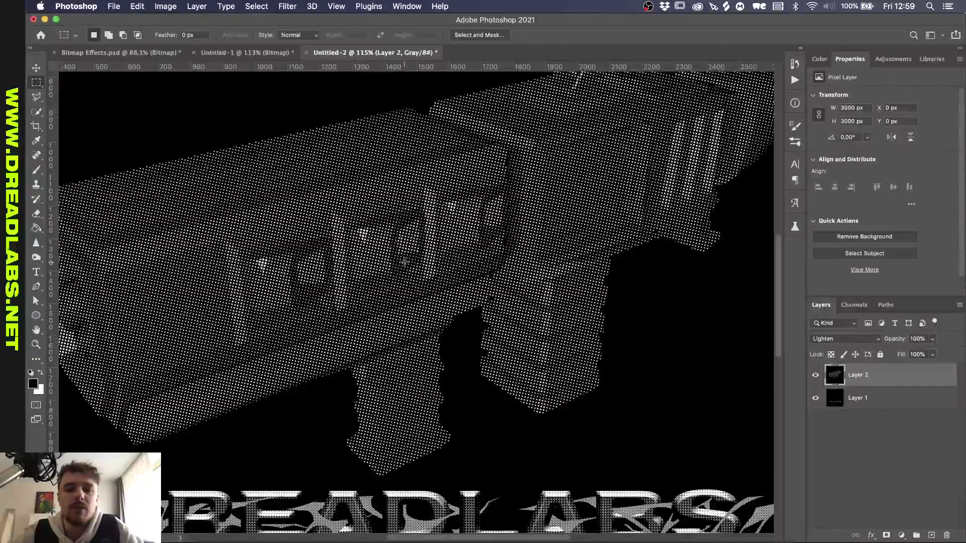
pyautogui.scroll(-4, 404, 262)
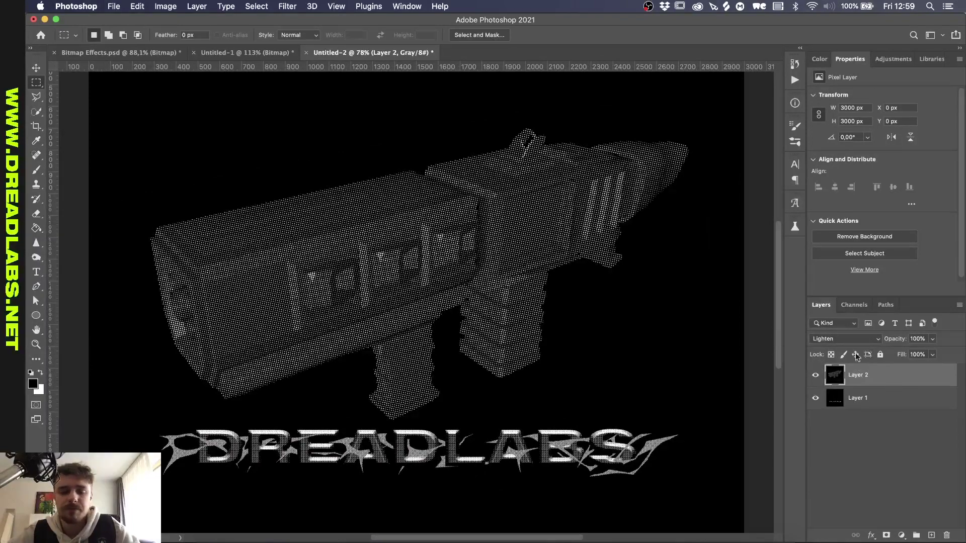
pyautogui.doubleClick(890, 376)
pyautogui.press('Return')
pyautogui.rightClick(886, 376)
pyautogui.click(855, 43)
pyautogui.press('Return')
# Add a 2 px Stroke layer style to the shotgun layer.
pyautogui.rightClick(890, 376)
pyautogui.click(804, 210)
pyautogui.click(870, 536)
pyautogui.click(839, 439)
pyautogui.click(633, 213)
pyautogui.click(862, 161)
pyautogui.click(717, 131)
pyautogui.write('2')
pyautogui.press('Tab')
pyautogui.press('space')
pyautogui.press('Down')
pyautogui.press('Return')
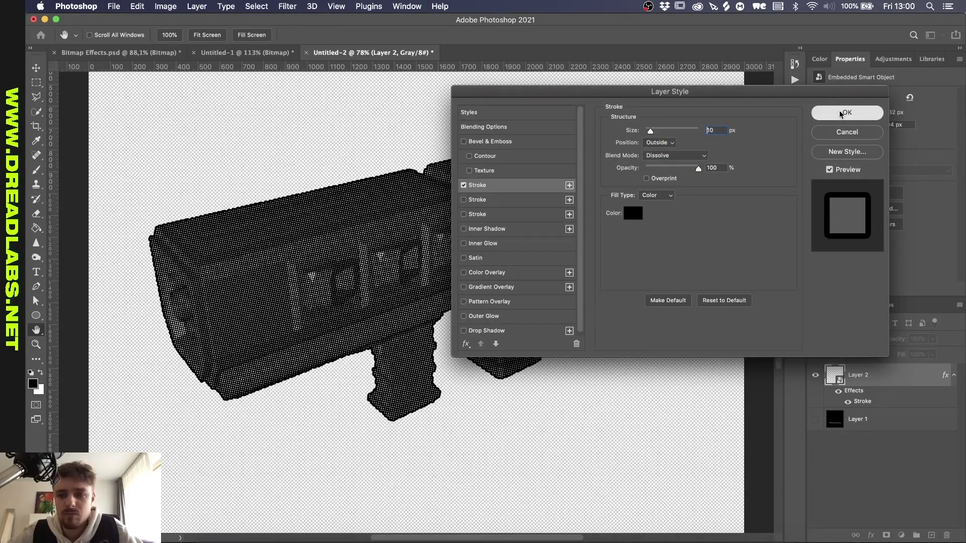
pyautogui.press('Return')
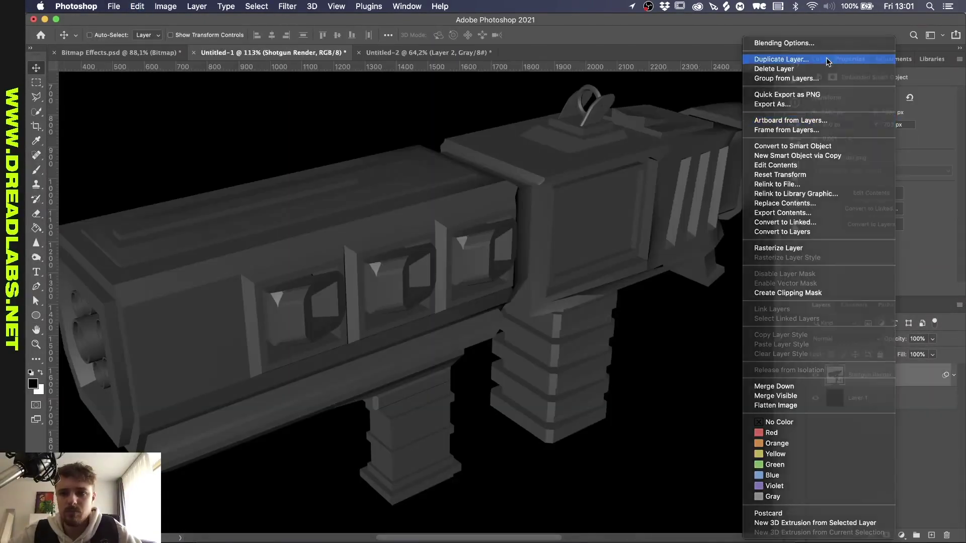
# Finish the purple overlay and outline styles and switch the document to RGB Color.
pyautogui.click(850, 60)
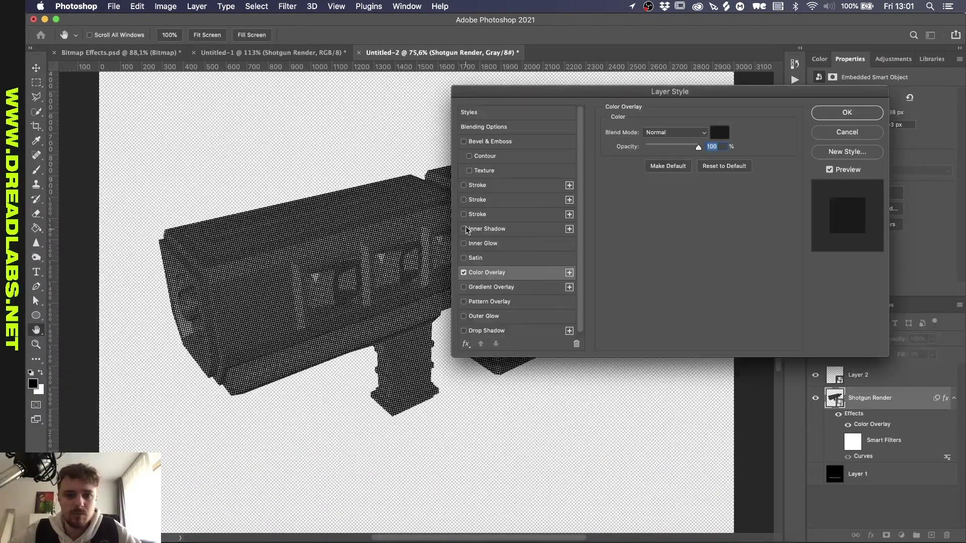
pyautogui.click(477, 185)
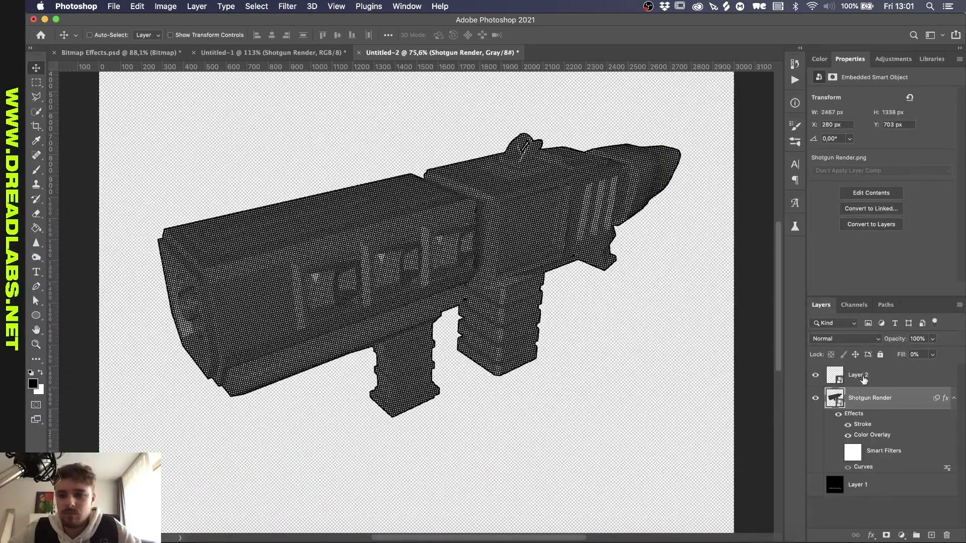
pyautogui.click(888, 60)
pyautogui.click(162, 6)
pyautogui.click(335, 78)
pyautogui.click(815, 389)
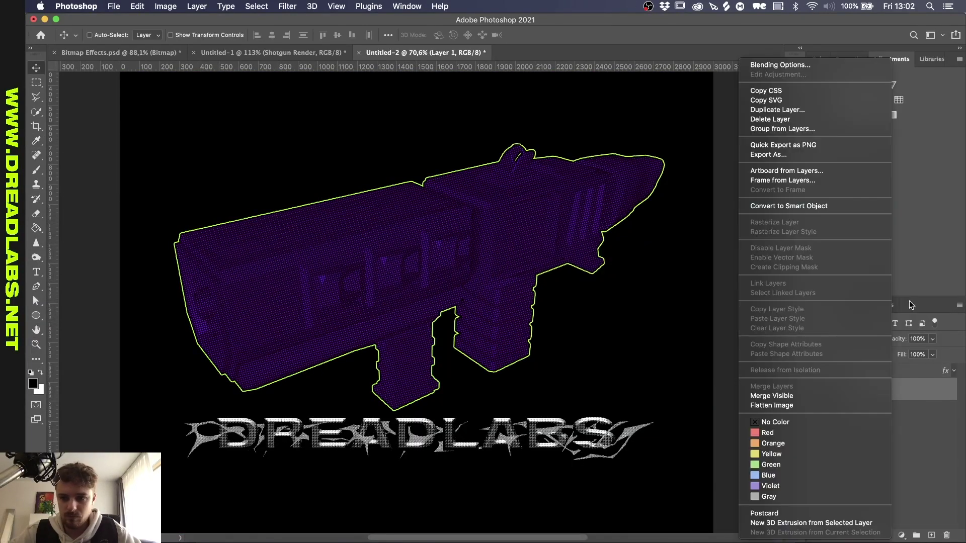
# Use Blend If on the black layer so its black becomes transparent.
pyautogui.click(865, 44)
pyautogui.moveTo(608, 287); pyautogui.dragTo(616, 291)
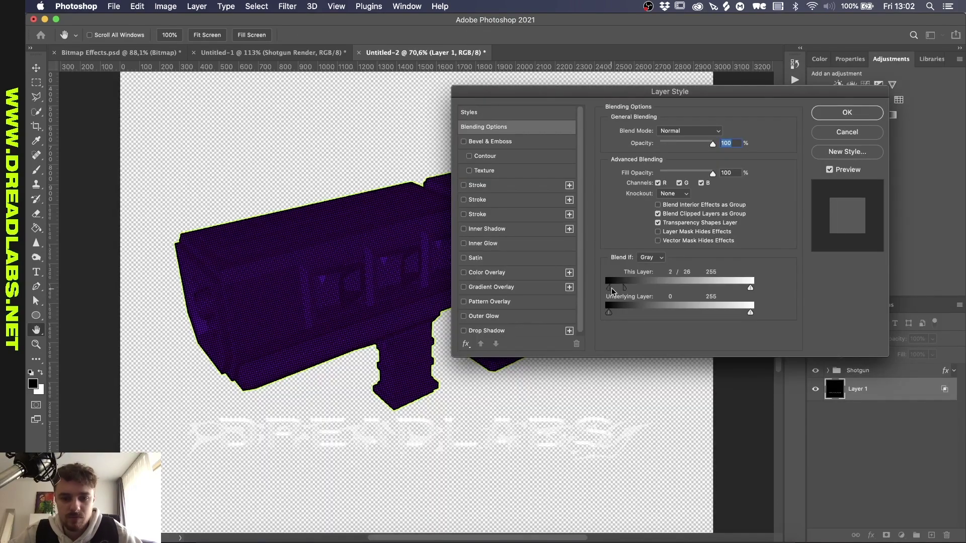
pyautogui.click(847, 113)
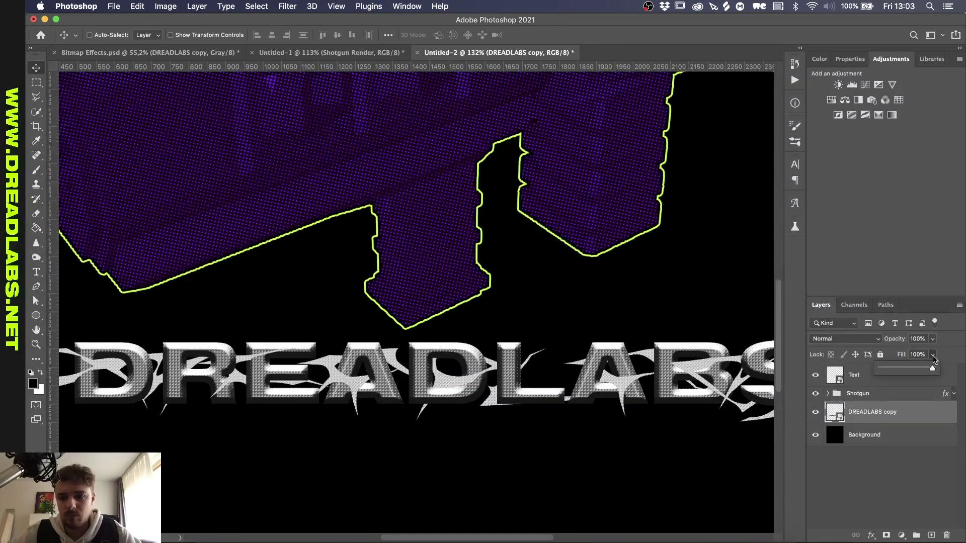
# Add a Color Overlay effect to DREADLABS copy and set its colour.
pyautogui.click(871, 535)
pyautogui.click(895, 472)
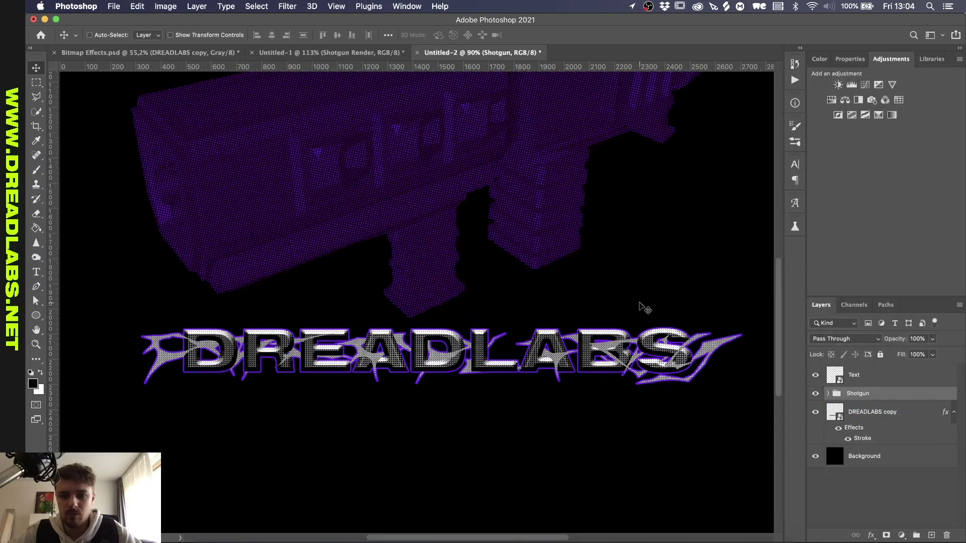
pyautogui.click(855, 389)
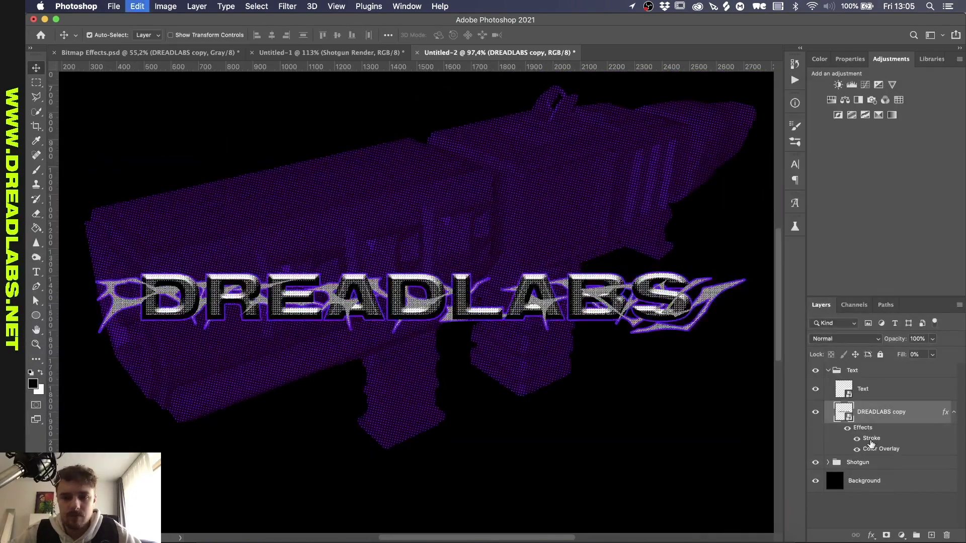
# Make the text stroke lime green and zoom in on the DREADLABS lettering.
pyautogui.press('super+shift+z')
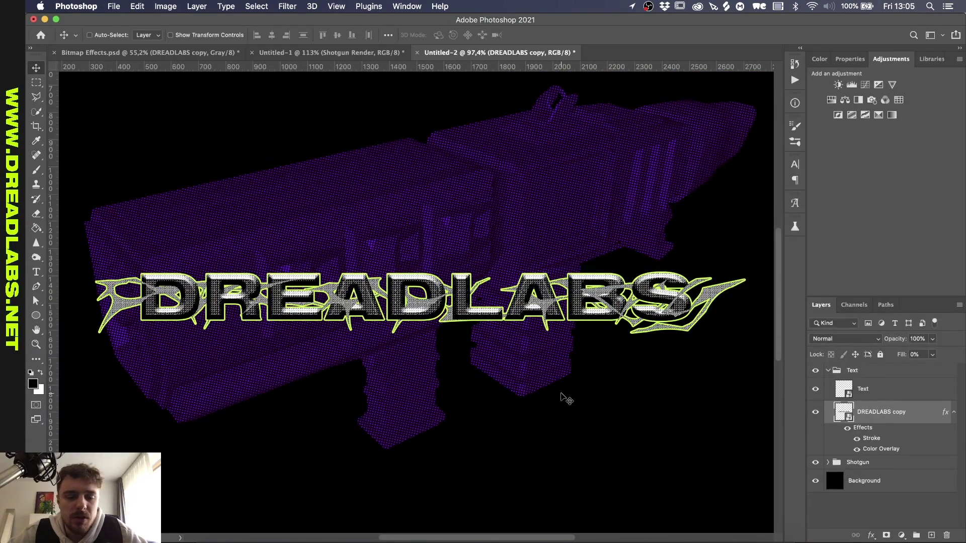
pyautogui.press('super+equal')
pyautogui.press('super+equal')
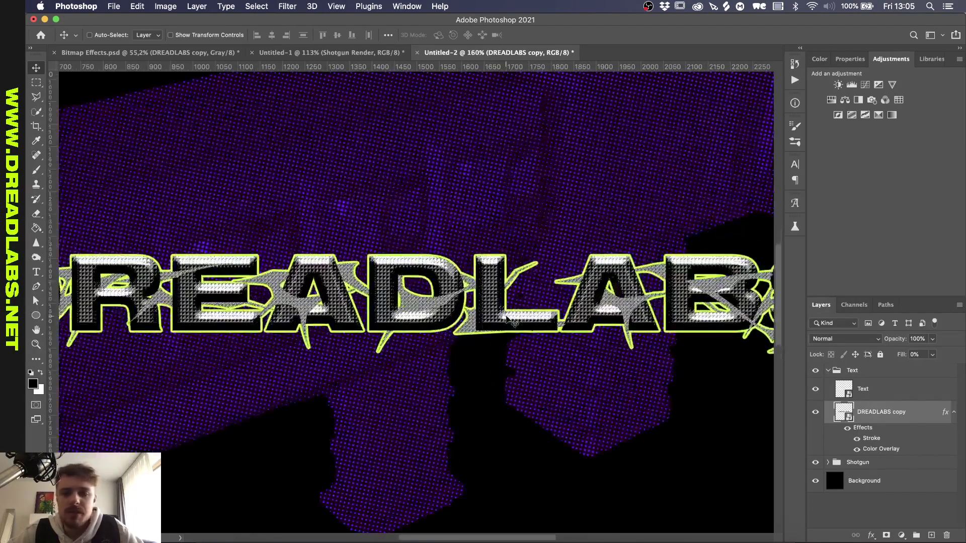
pyautogui.scroll(3, 572, 341)
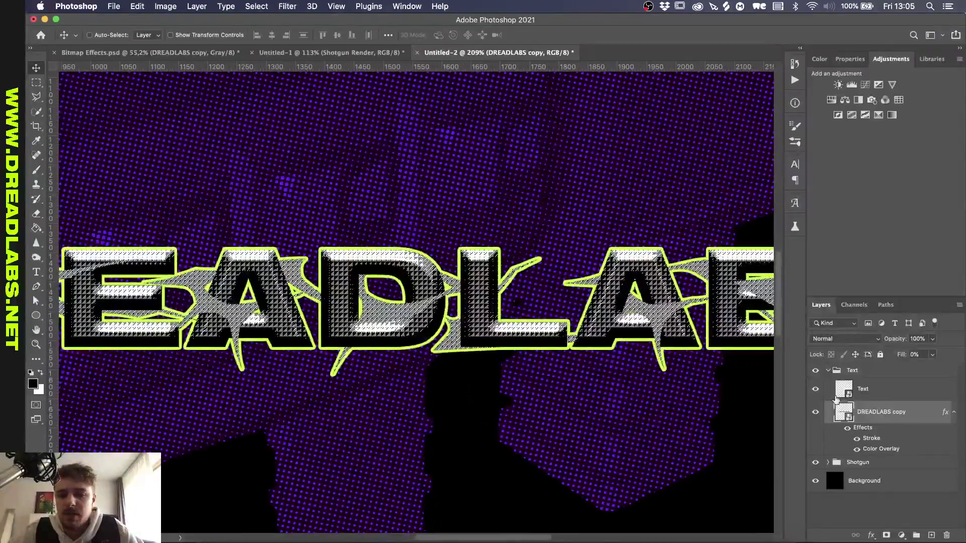
# Open the DREADLABS copy smart object's contents and compare the Bitmap Effects and Untitled-2 documents.
pyautogui.doubleClick(848, 411)
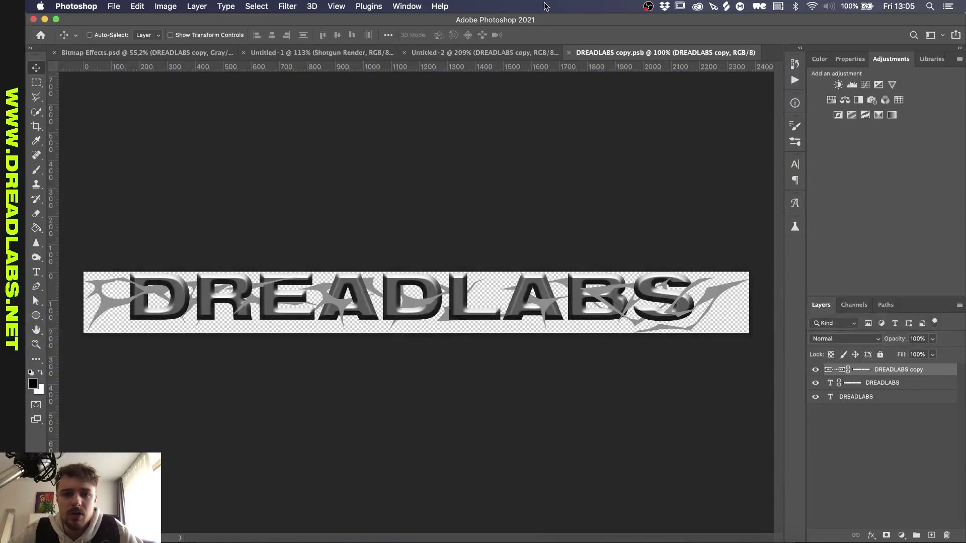
pyautogui.click(216, 53)
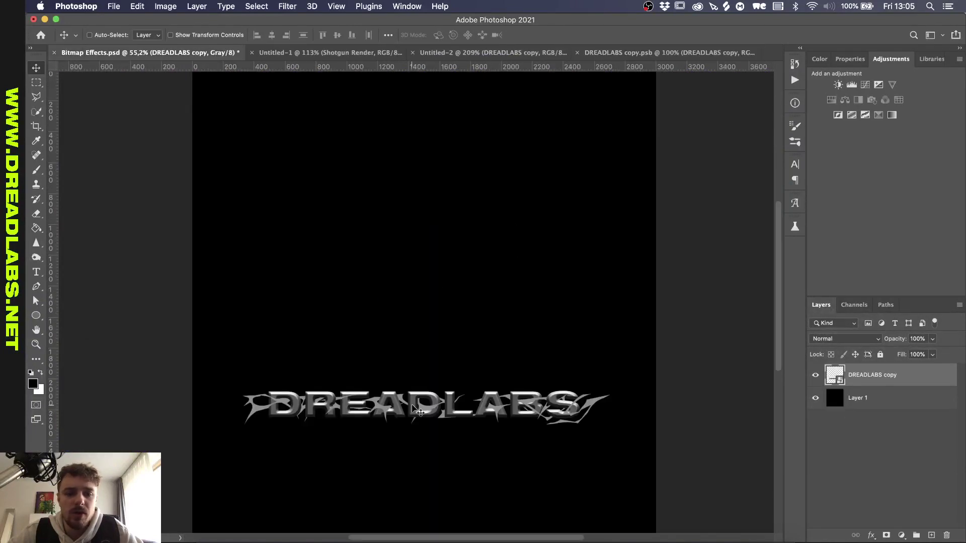
pyautogui.click(541, 51)
pyautogui.scroll(-1, 461, 322)
pyautogui.scroll(1, 462, 322)
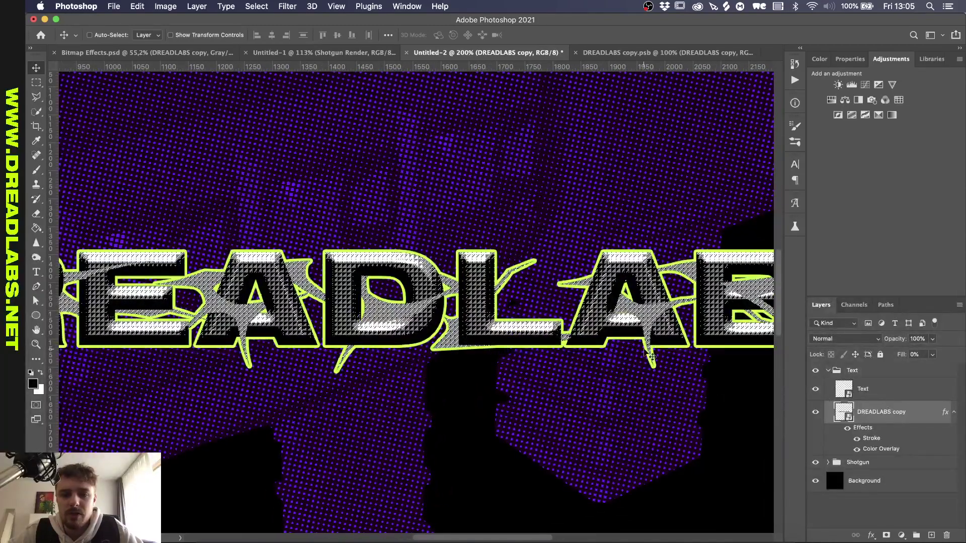
pyautogui.scroll(3, 429, 301)
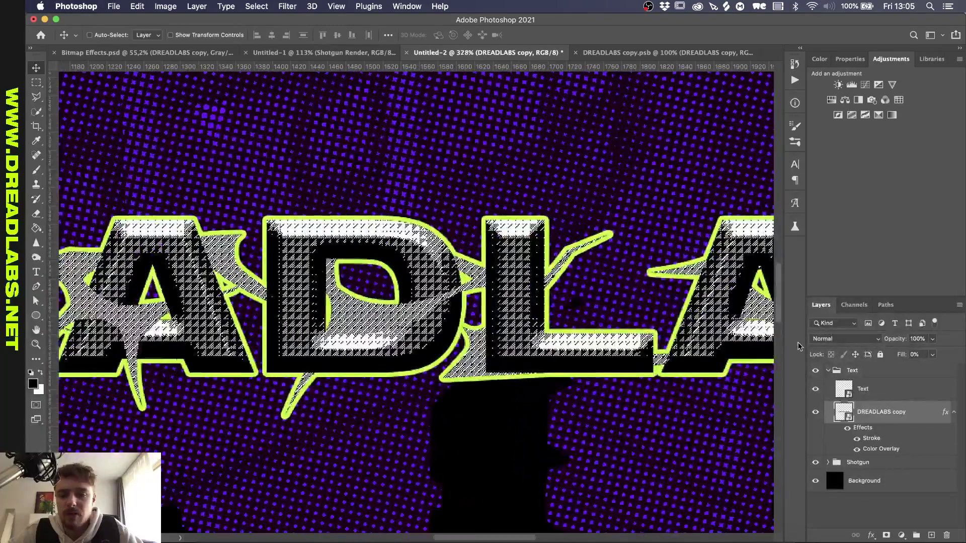
# Open the Text smart object and try the Blend If black slider, then cancel without keeping it.
pyautogui.doubleClick(844, 384)
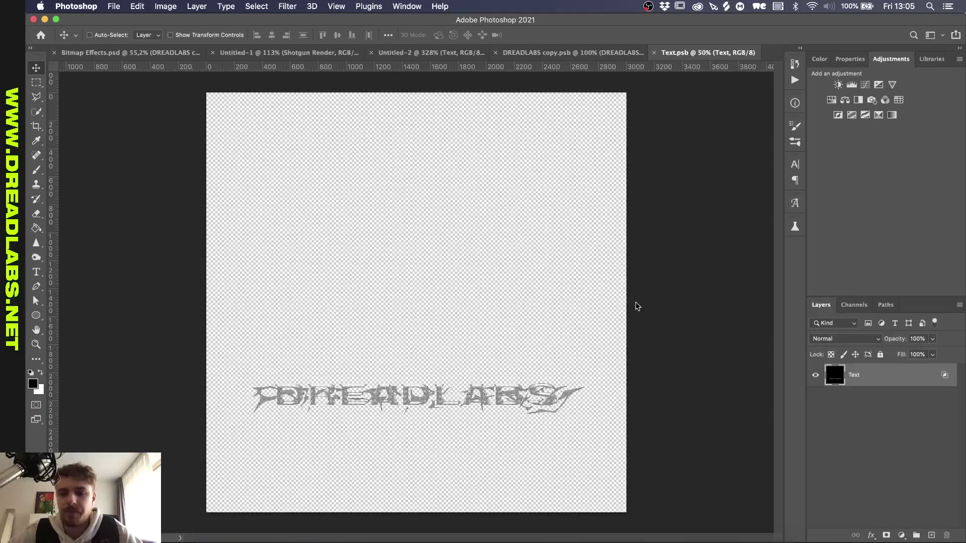
pyautogui.scroll(3, 600, 382)
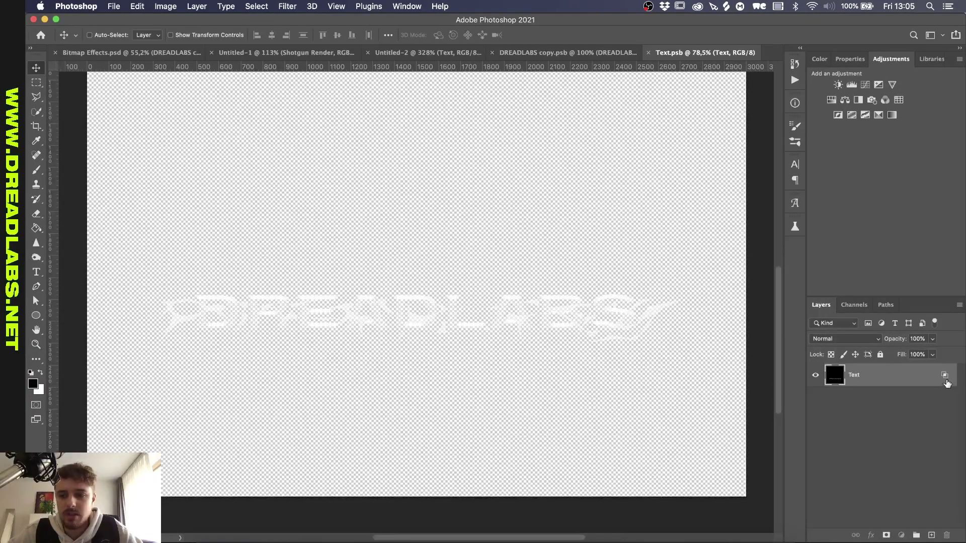
pyautogui.doubleClick(947, 381)
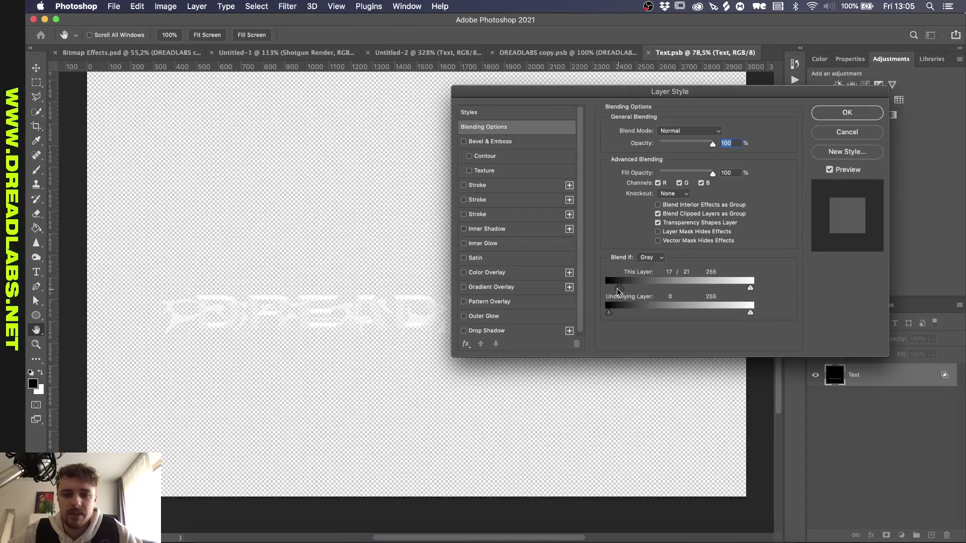
pyautogui.moveTo(616, 288); pyautogui.dragTo(598, 289)
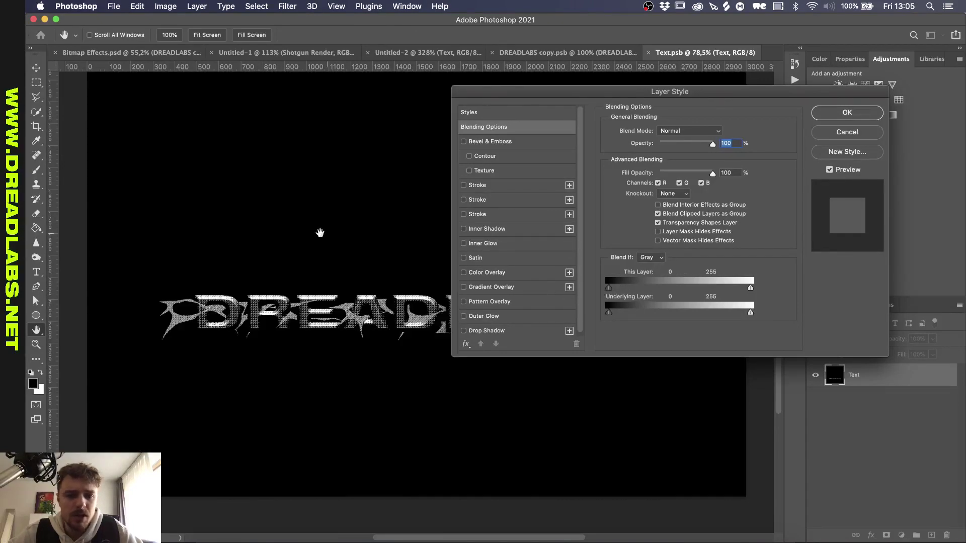
pyautogui.click(874, 134)
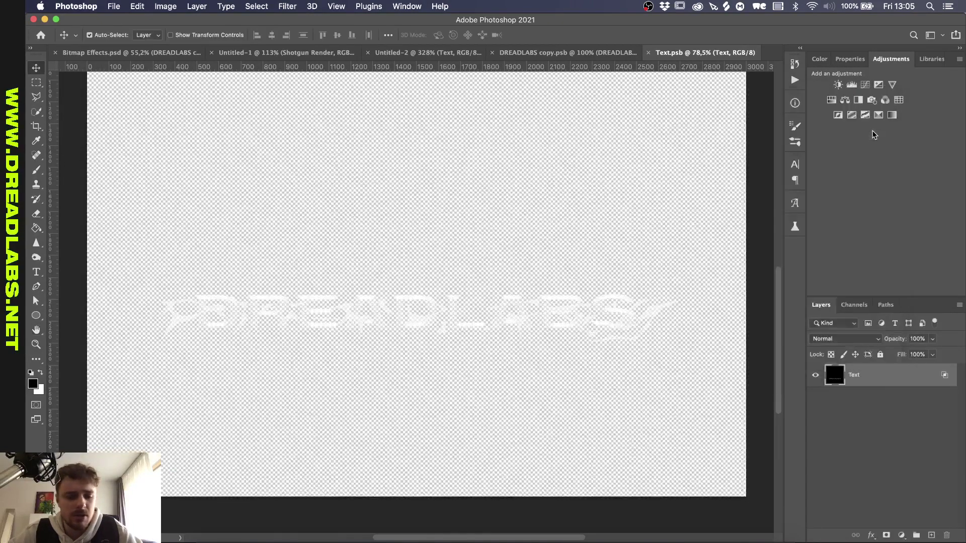
pyautogui.scroll(1, 481, 376)
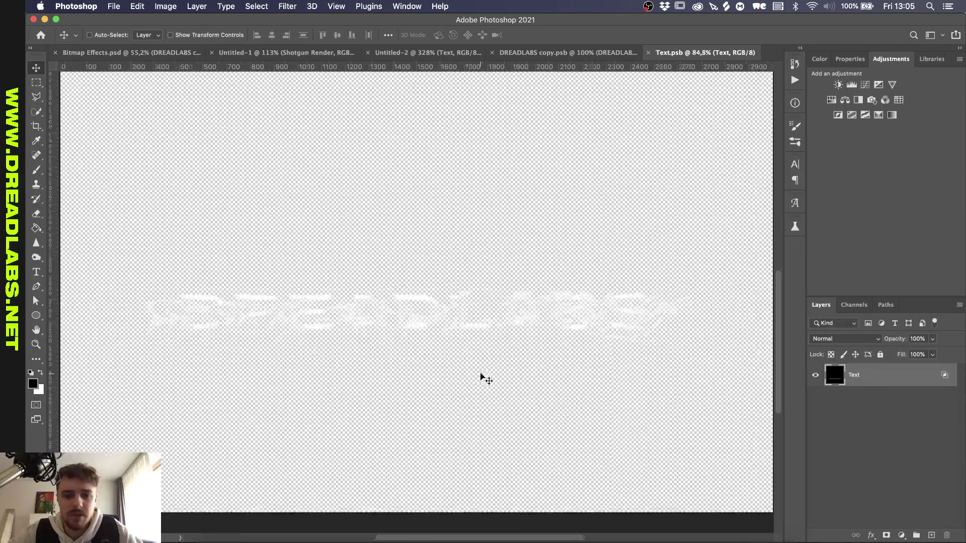
pyautogui.scroll(2, 443, 330)
pyautogui.scroll(-2, 483, 328)
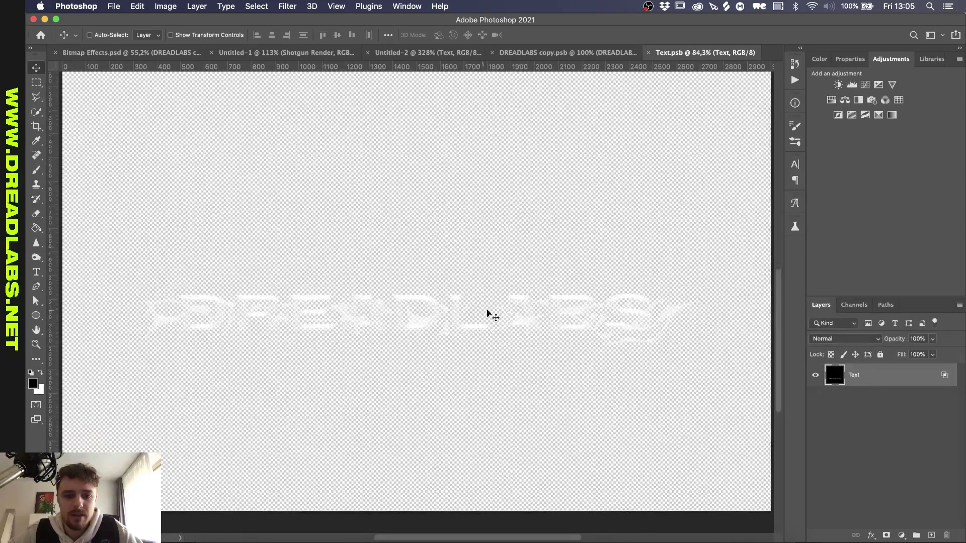
pyautogui.click(648, 53)
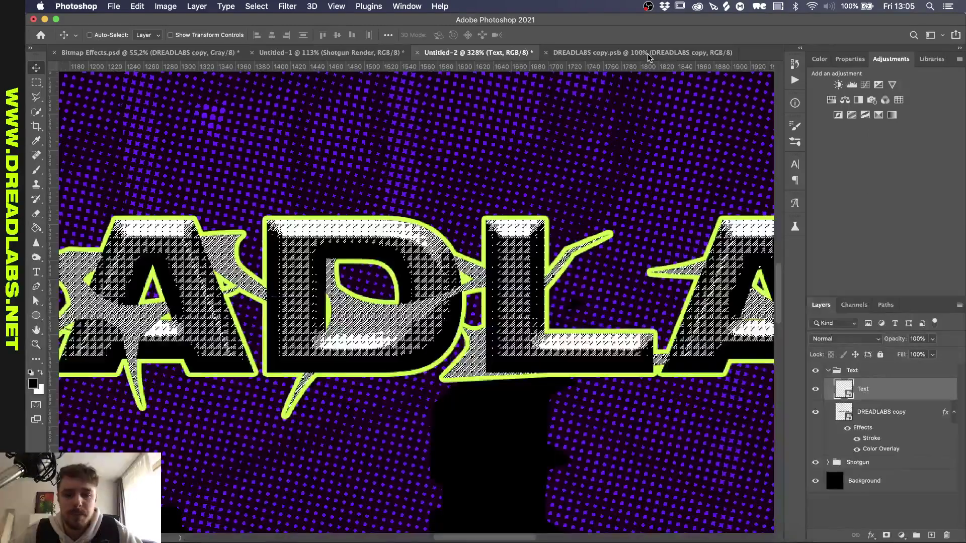
pyautogui.scroll(-10, 407, 321)
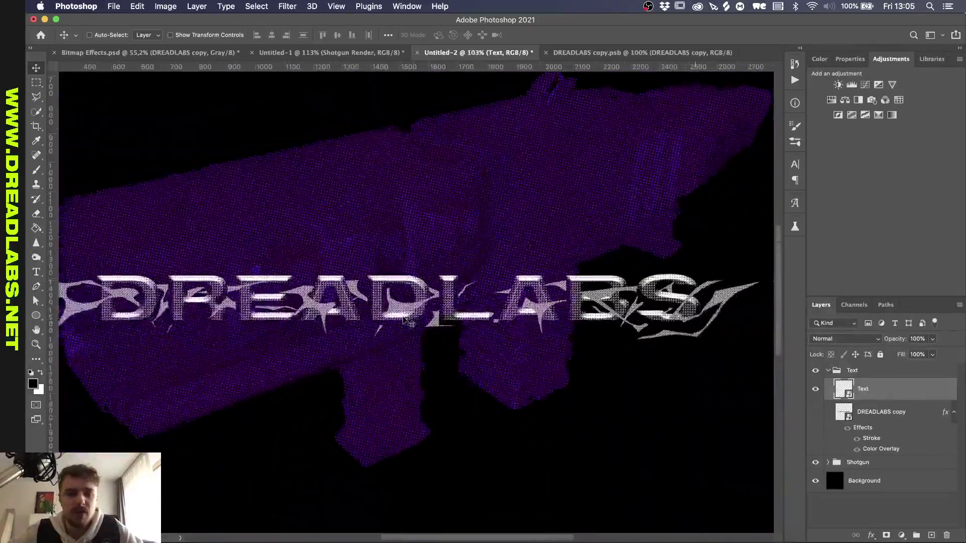
pyautogui.scroll(3, 406, 321)
pyautogui.scroll(-3, 423, 286)
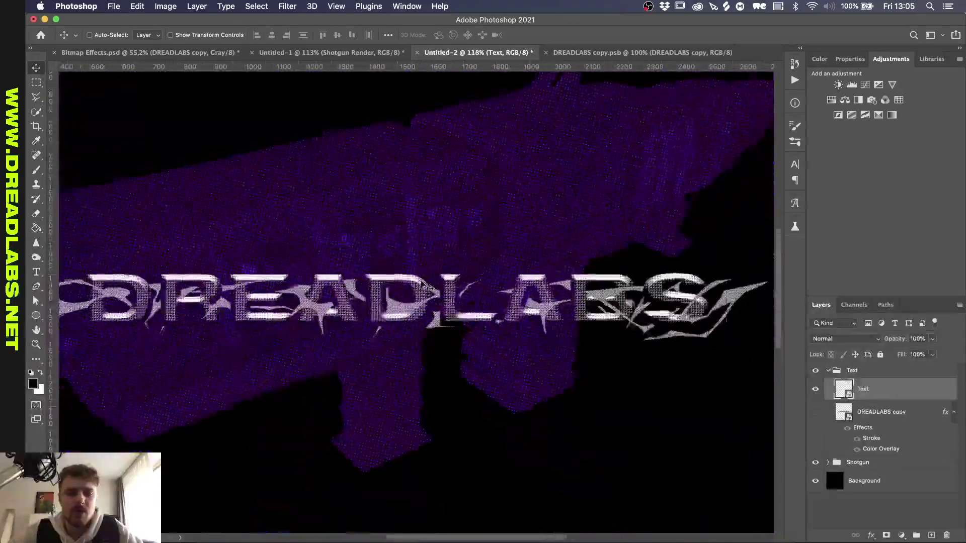
pyautogui.scroll(-2, 423, 285)
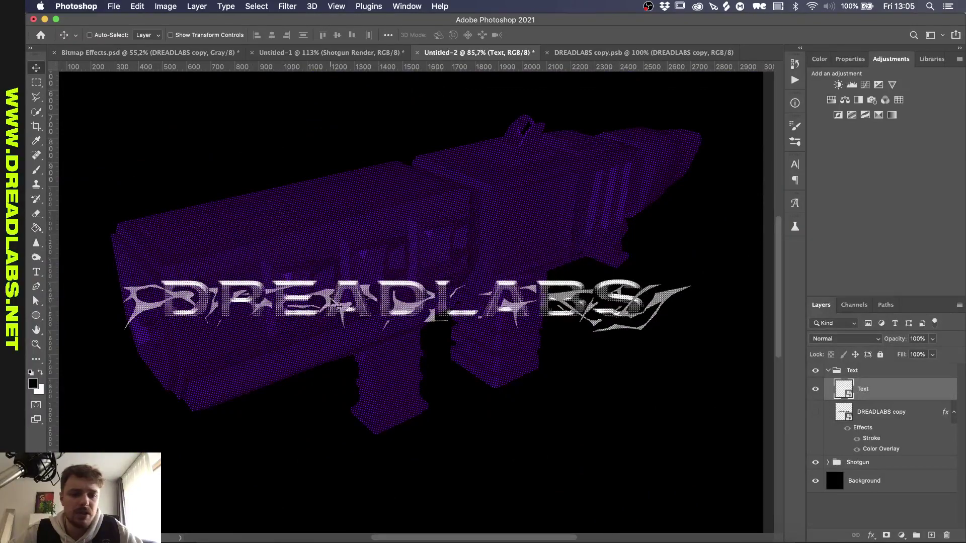
pyautogui.scroll(2, 425, 311)
pyautogui.scroll(2, 425, 311)
pyautogui.click(816, 389)
pyautogui.click(817, 388)
pyautogui.click(815, 412)
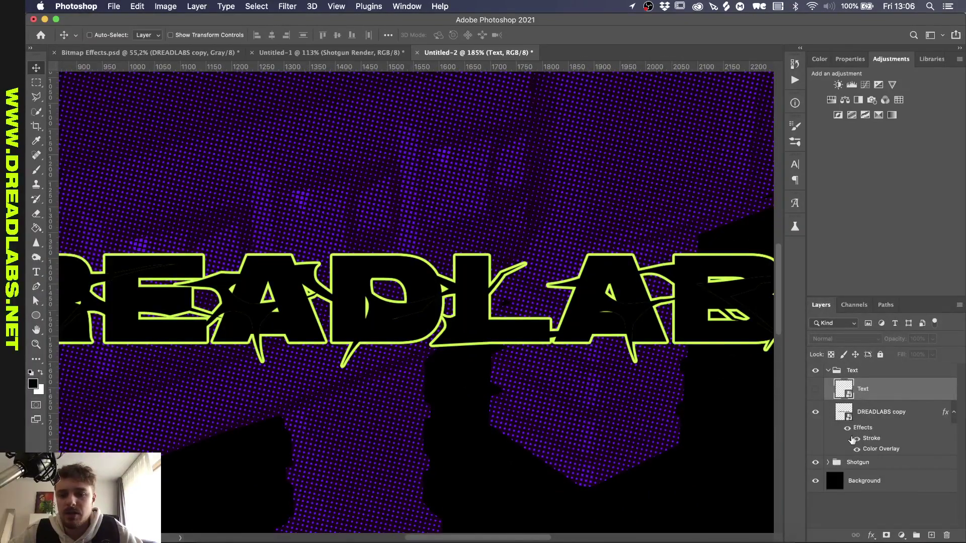
pyautogui.scroll(-3, 735, 443)
pyautogui.scroll(1, 735, 443)
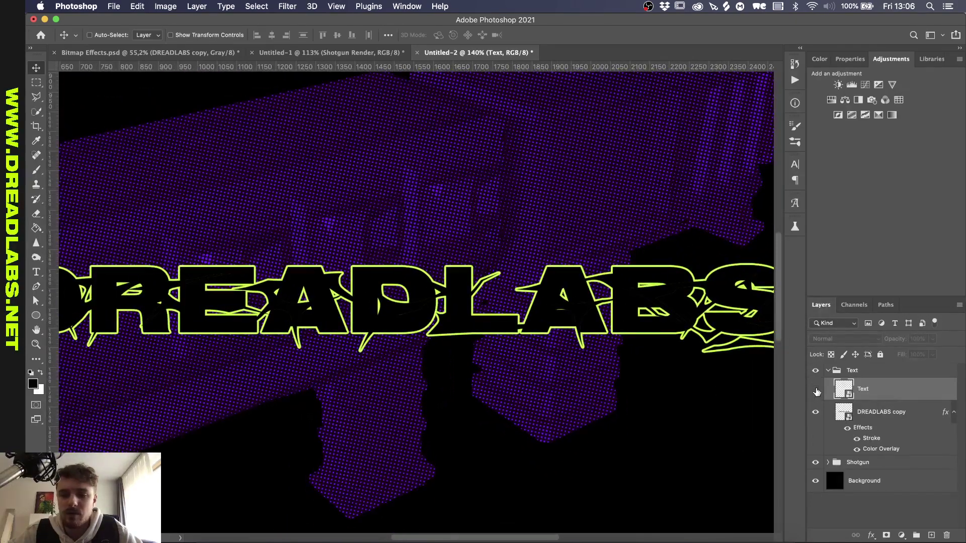
pyautogui.click(816, 390)
pyautogui.scroll(-3, 473, 294)
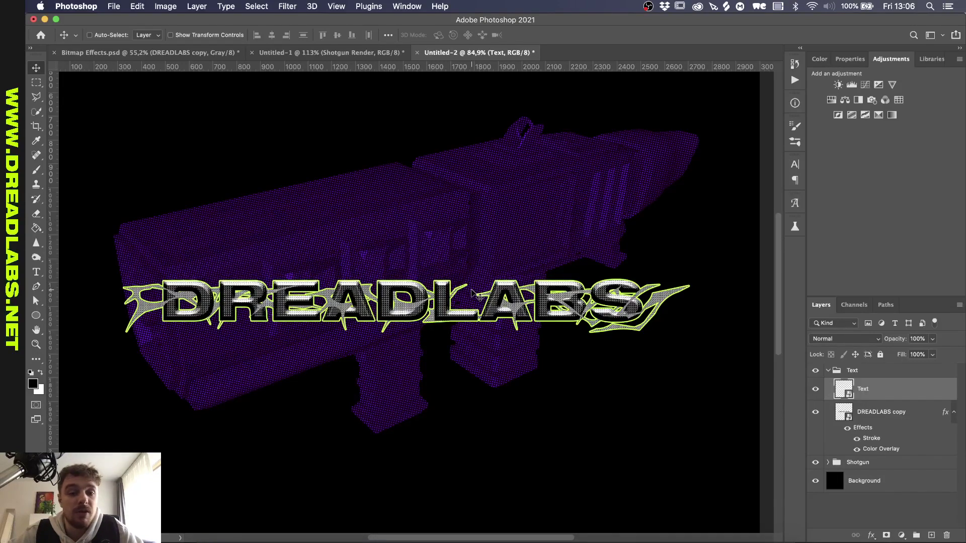
pyautogui.scroll(2, 473, 294)
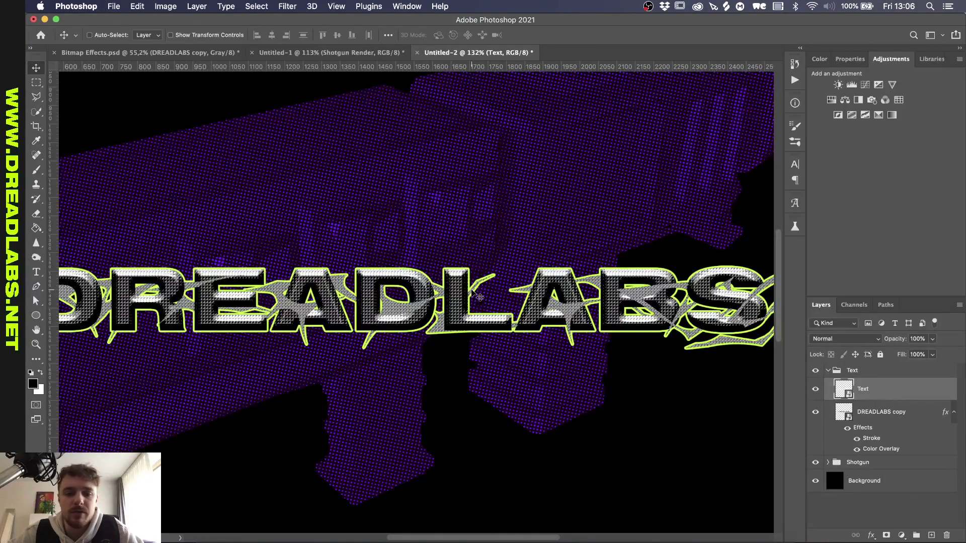
pyautogui.scroll(-2, 478, 296)
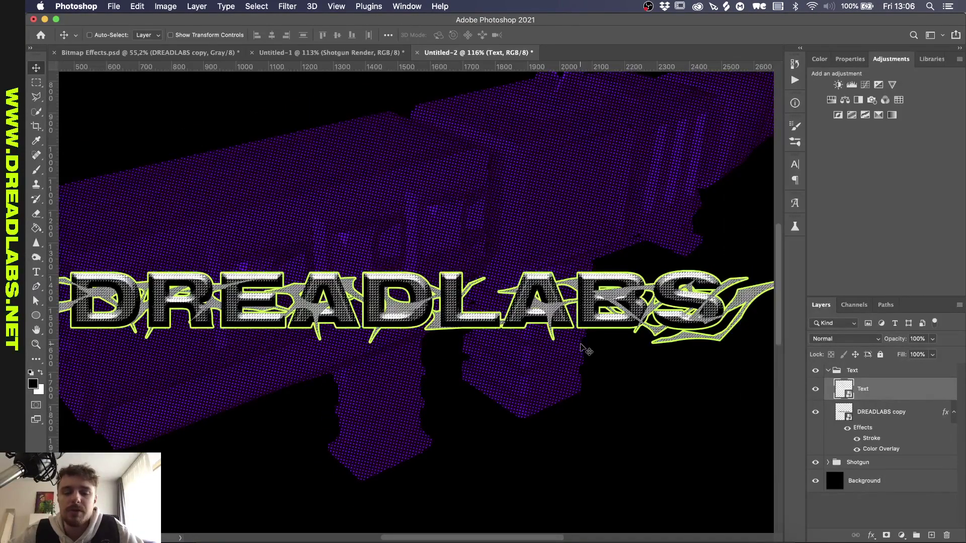